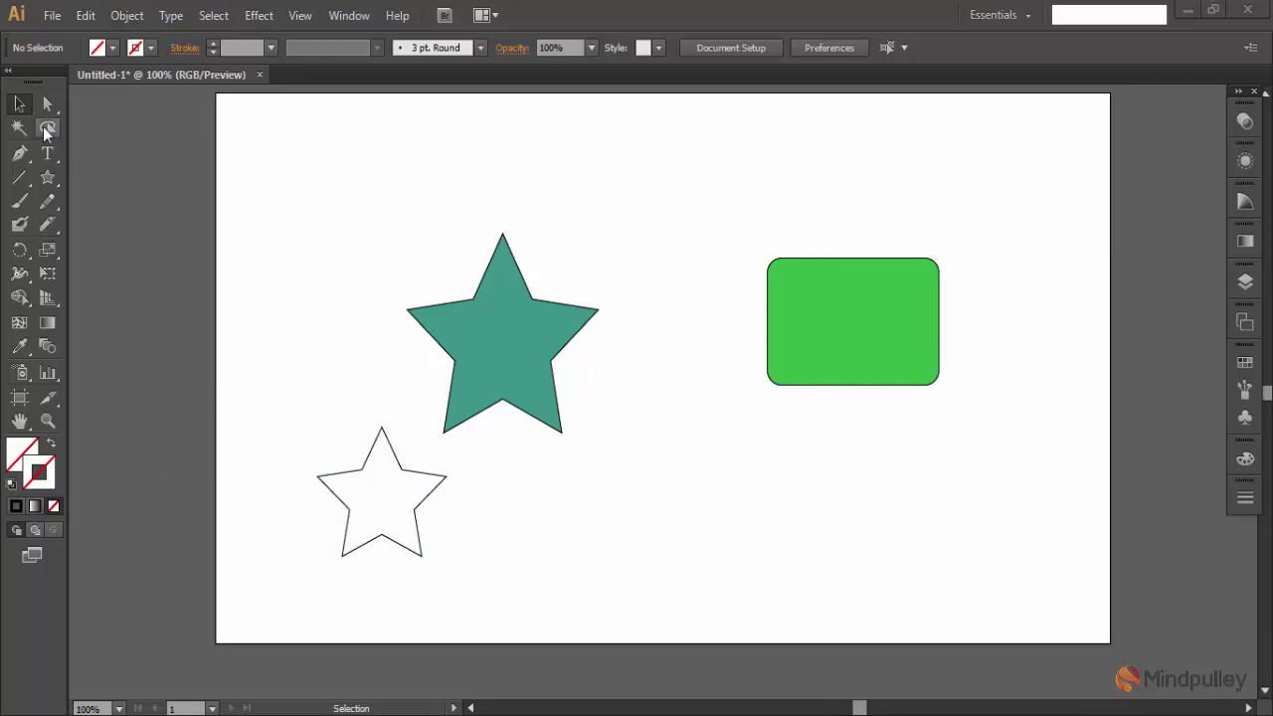
# - Select the outline star and reset its stroke to the default black 1 pt
pyautogui.moveTo(287, 434); pyautogui.dragTo(457, 586)
pyautogui.moveTo(445, 481); pyautogui.dragTo(442, 500)
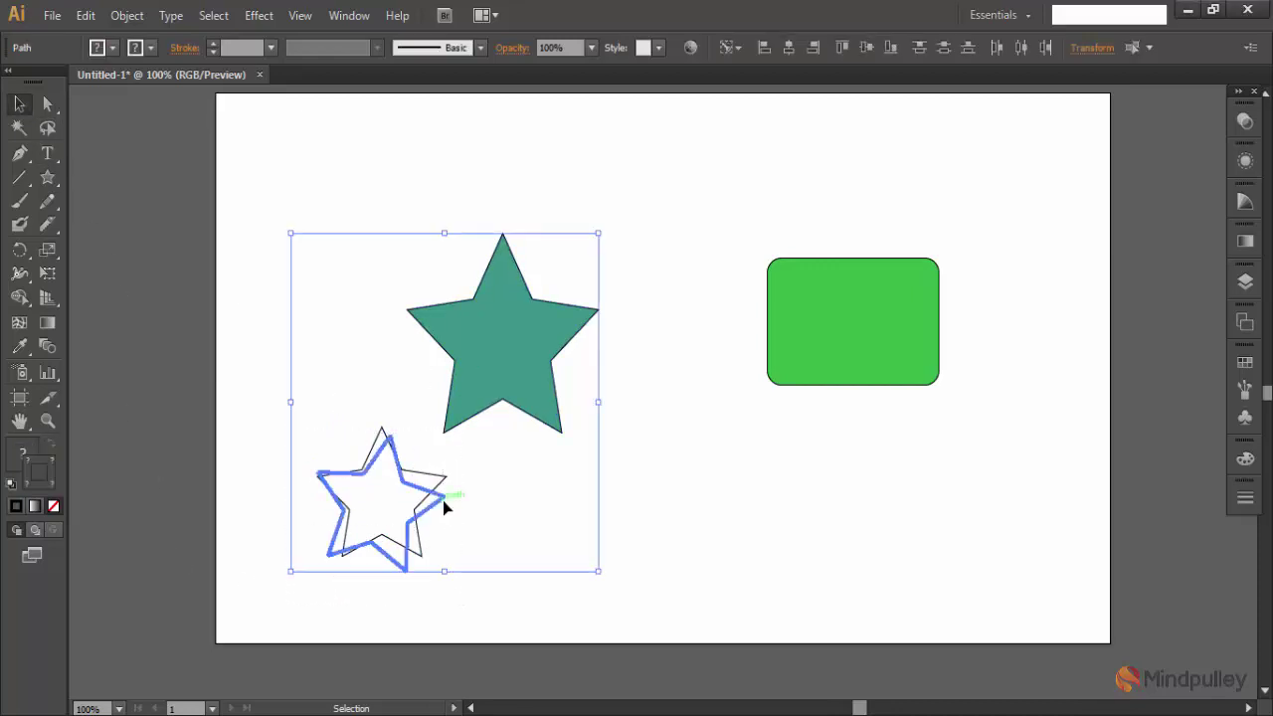
pyautogui.click(519, 514)
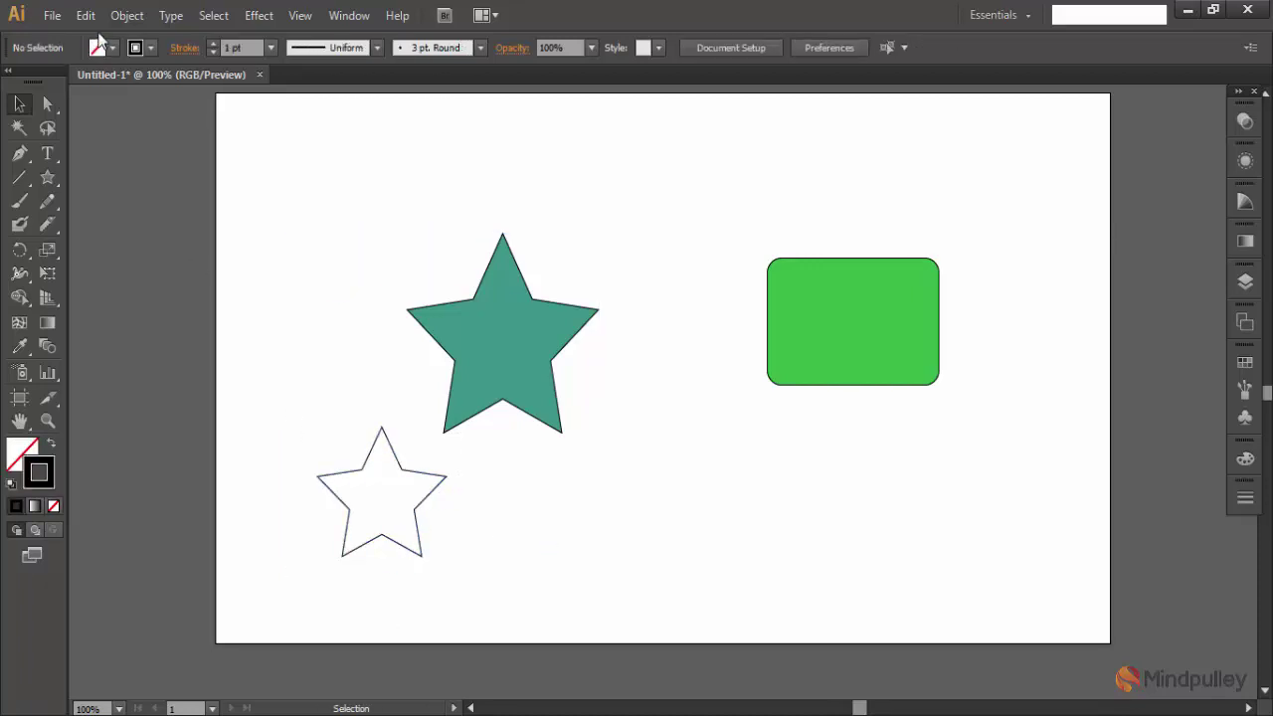
pyautogui.click(359, 469)
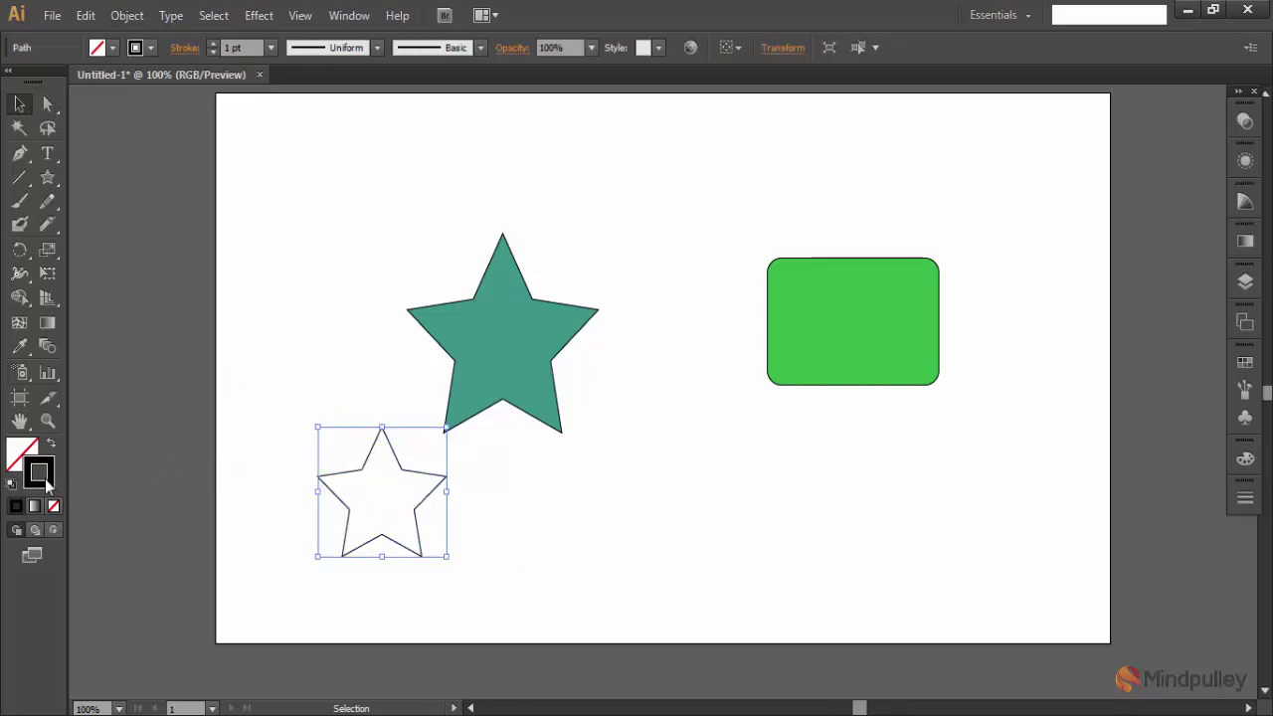
pyautogui.click(53, 505)
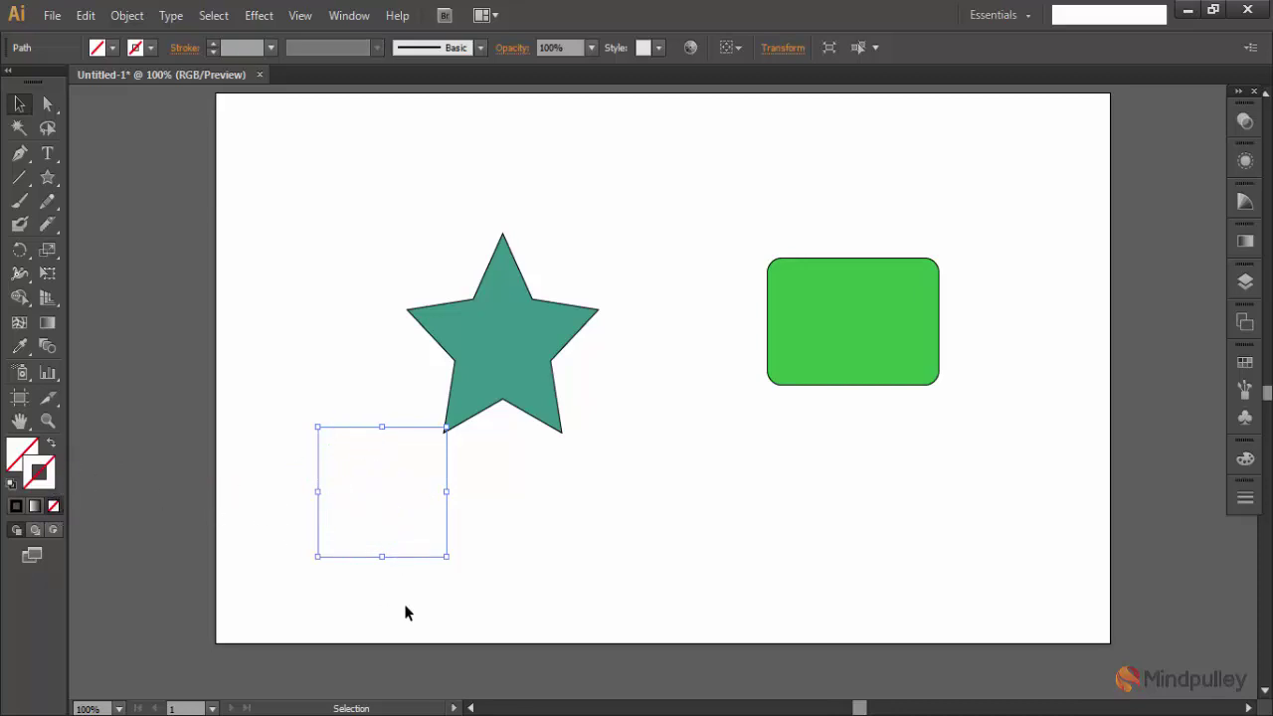
pyautogui.hotkey('ctrl', 'z')
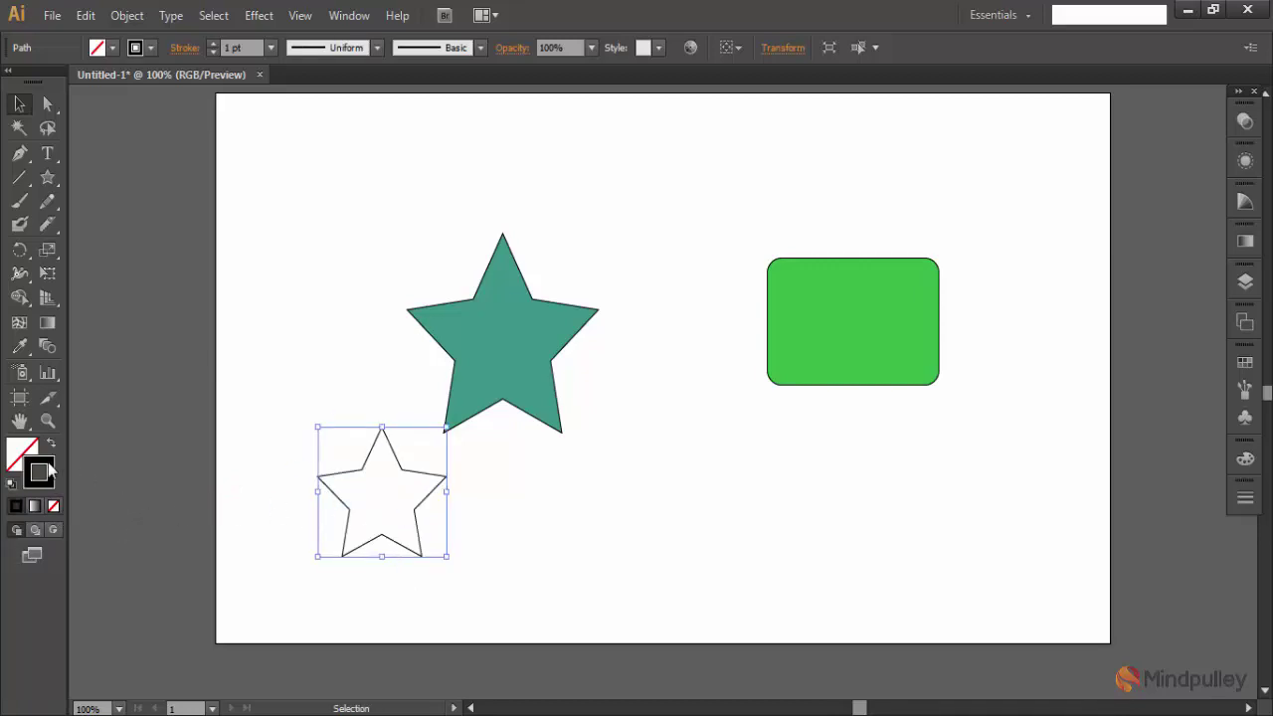
pyautogui.doubleClick(45, 468)
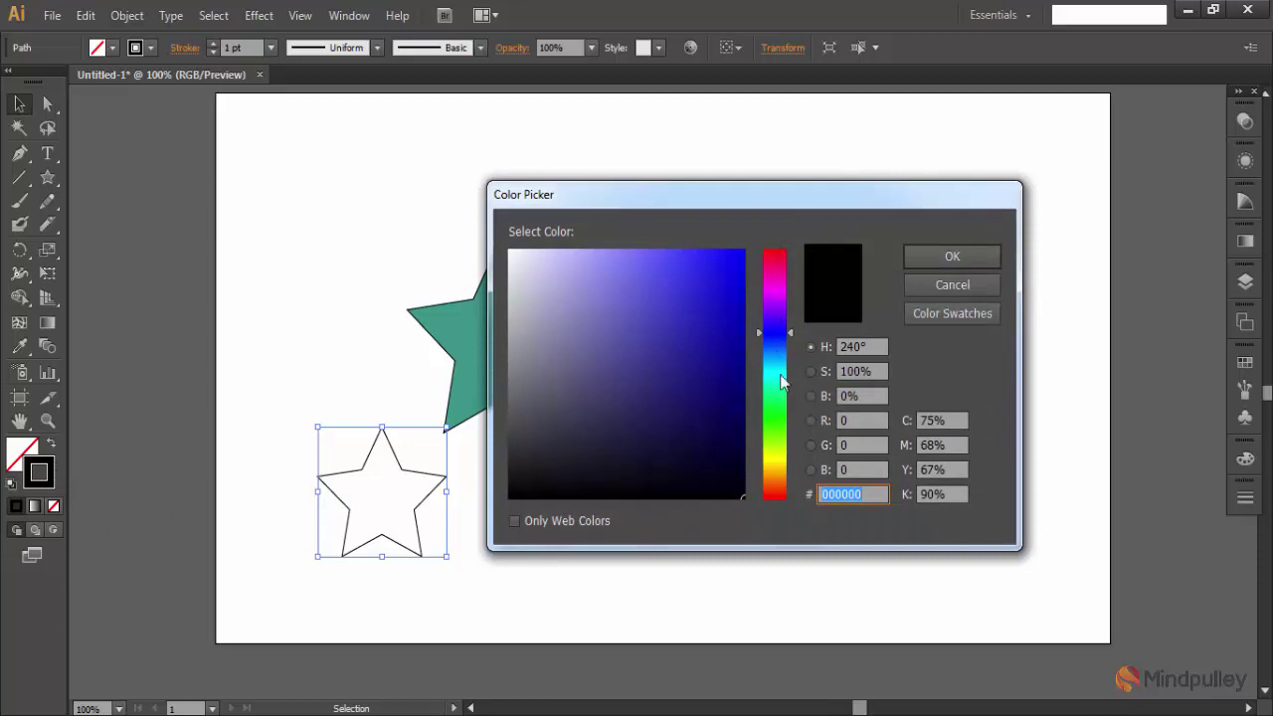
pyautogui.moveTo(611, 425)
pyautogui.mouseDown()
pyautogui.moveTo(710, 400)
pyautogui.moveTo(628, 392)
pyautogui.moveTo(719, 321)
pyautogui.moveTo(719, 389)
pyautogui.mouseUp()
pyautogui.click(774, 408)
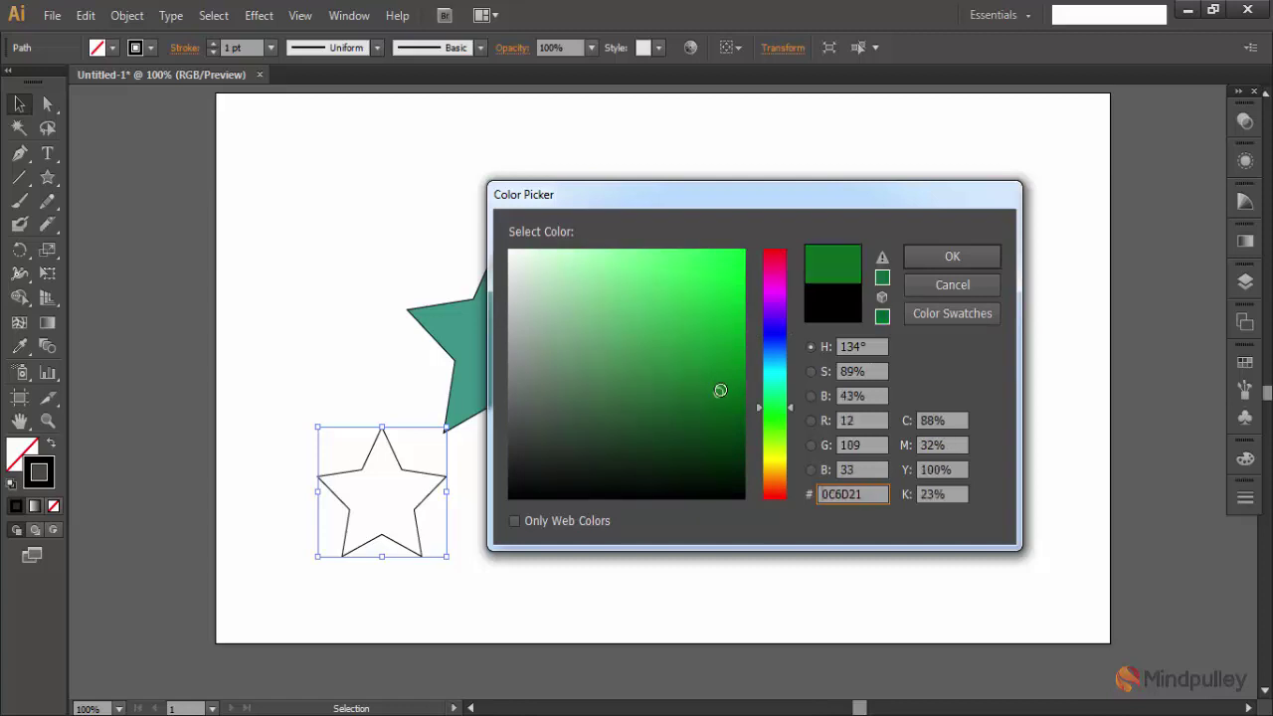
pyautogui.click(963, 316)
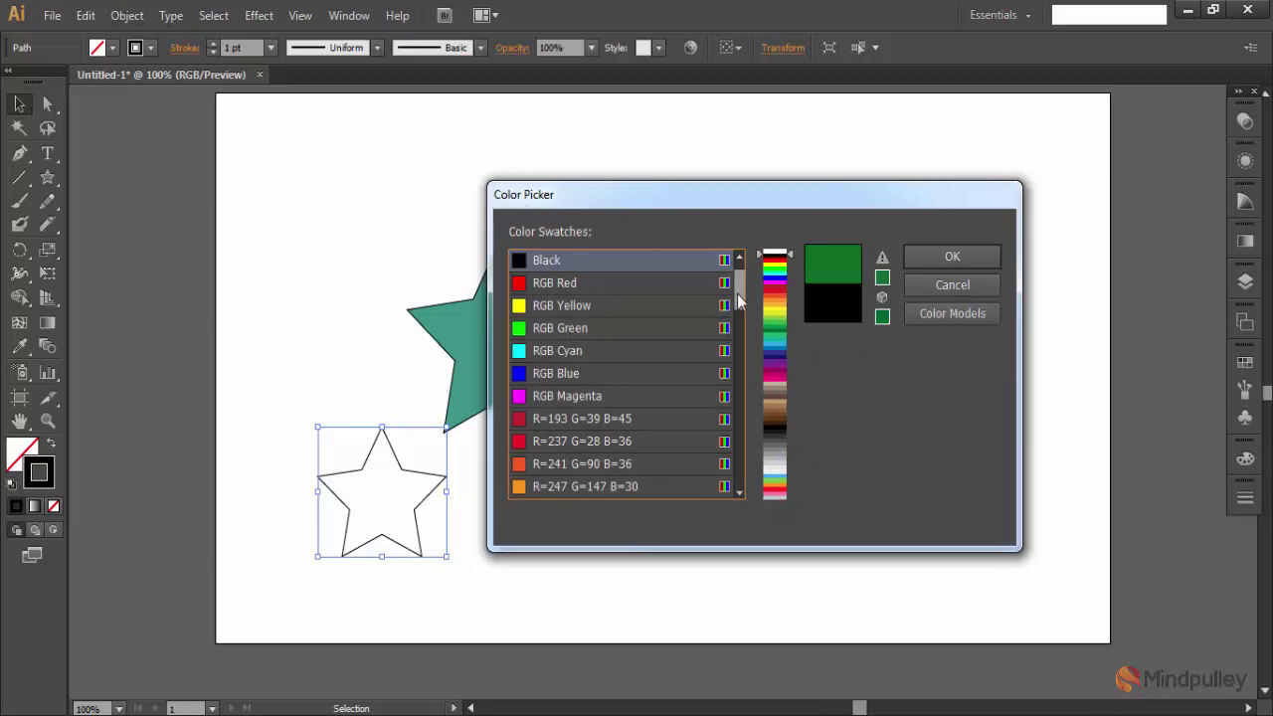
pyautogui.moveTo(738, 303); pyautogui.dragTo(741, 390)
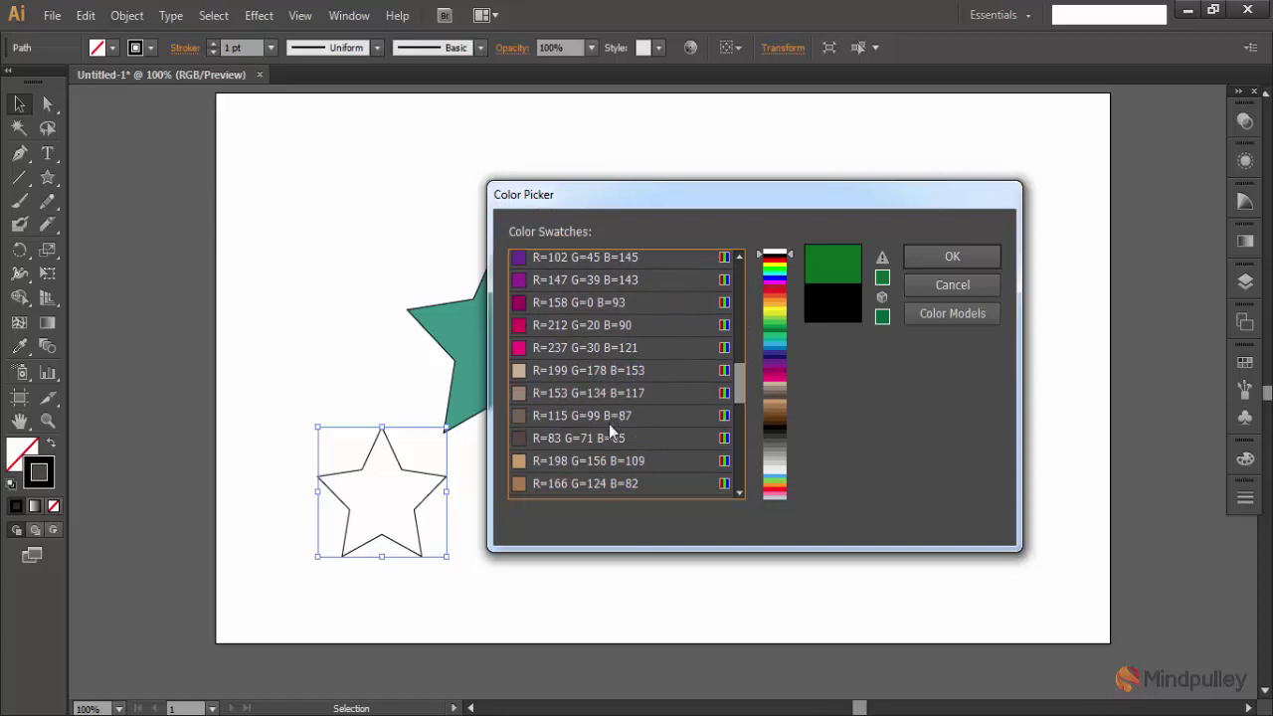
pyautogui.click(940, 284)
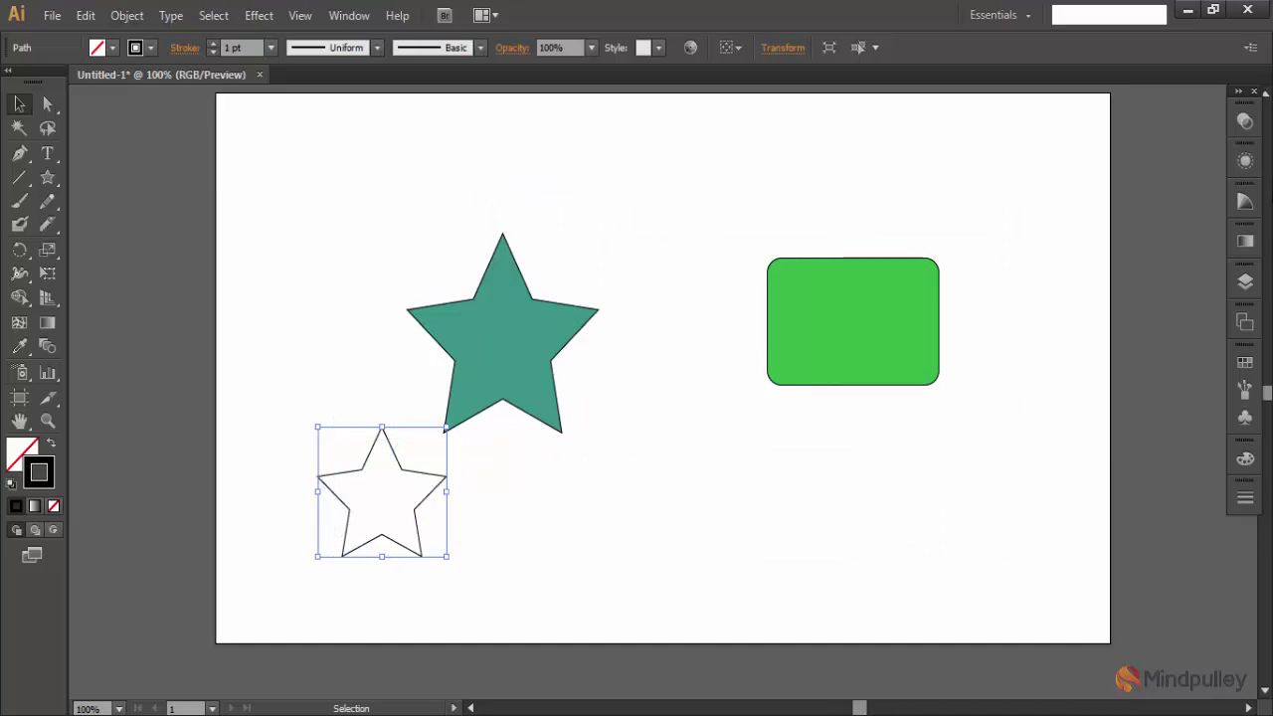
# - Sample stroke colours from the Color panel spectrum, settling on blue 0096E7
pyautogui.click(1245, 459)
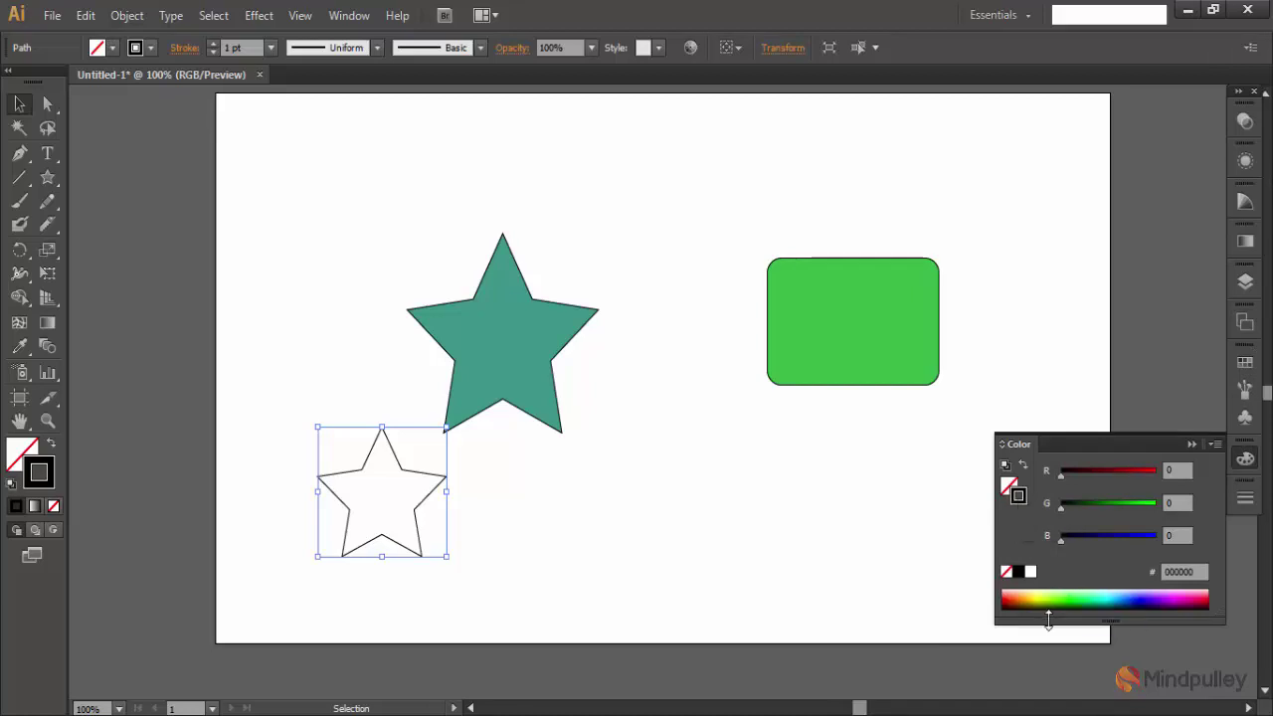
pyautogui.click(1047, 596)
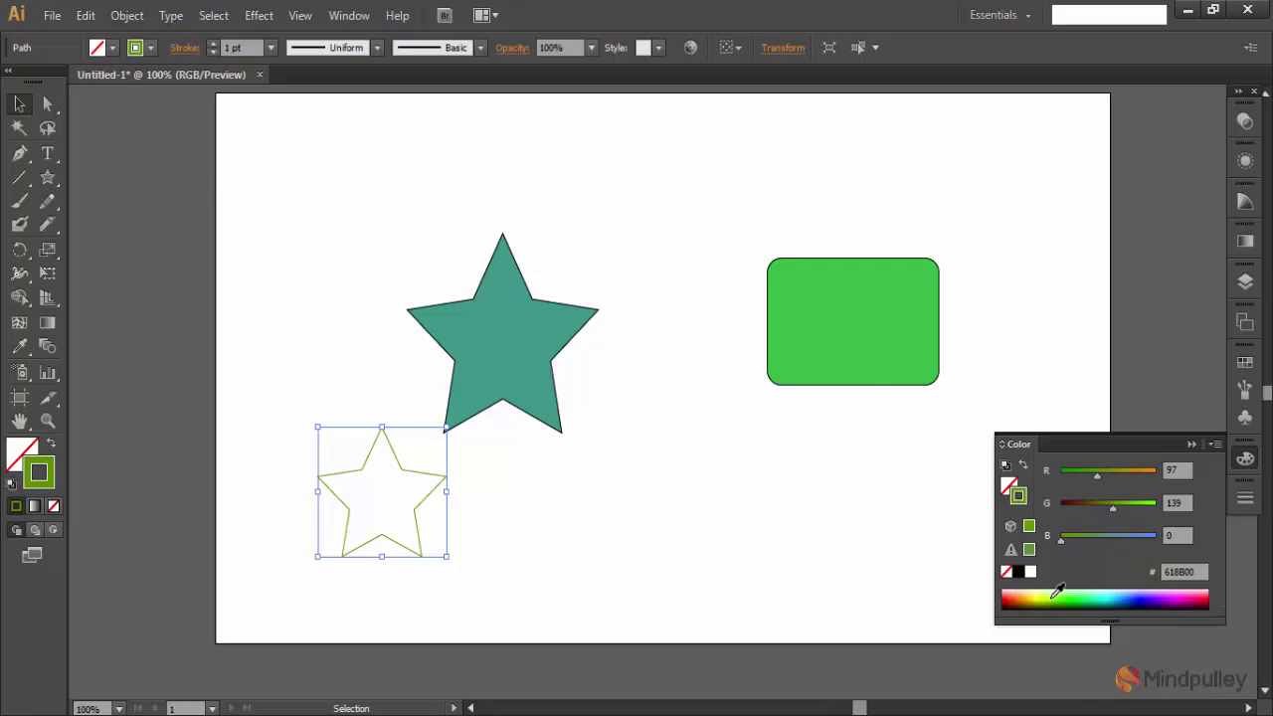
pyautogui.moveTo(1094, 600); pyautogui.dragTo(1116, 608)
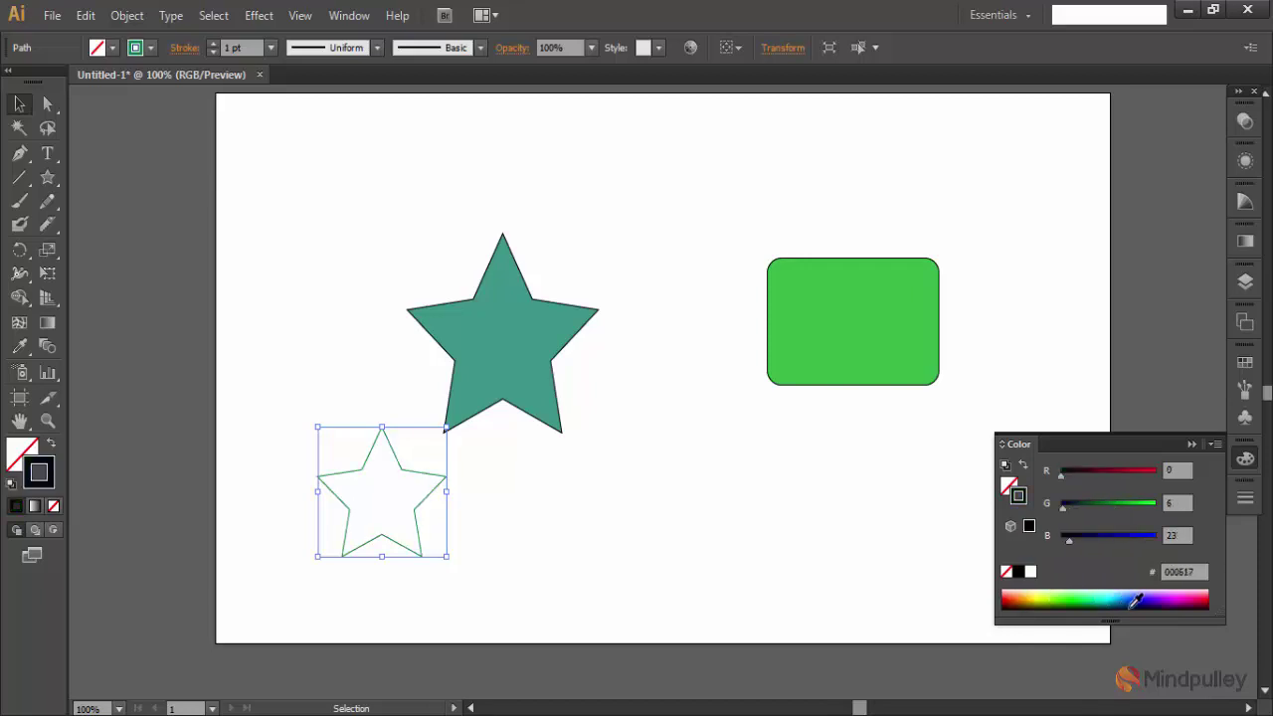
pyautogui.click(1084, 594)
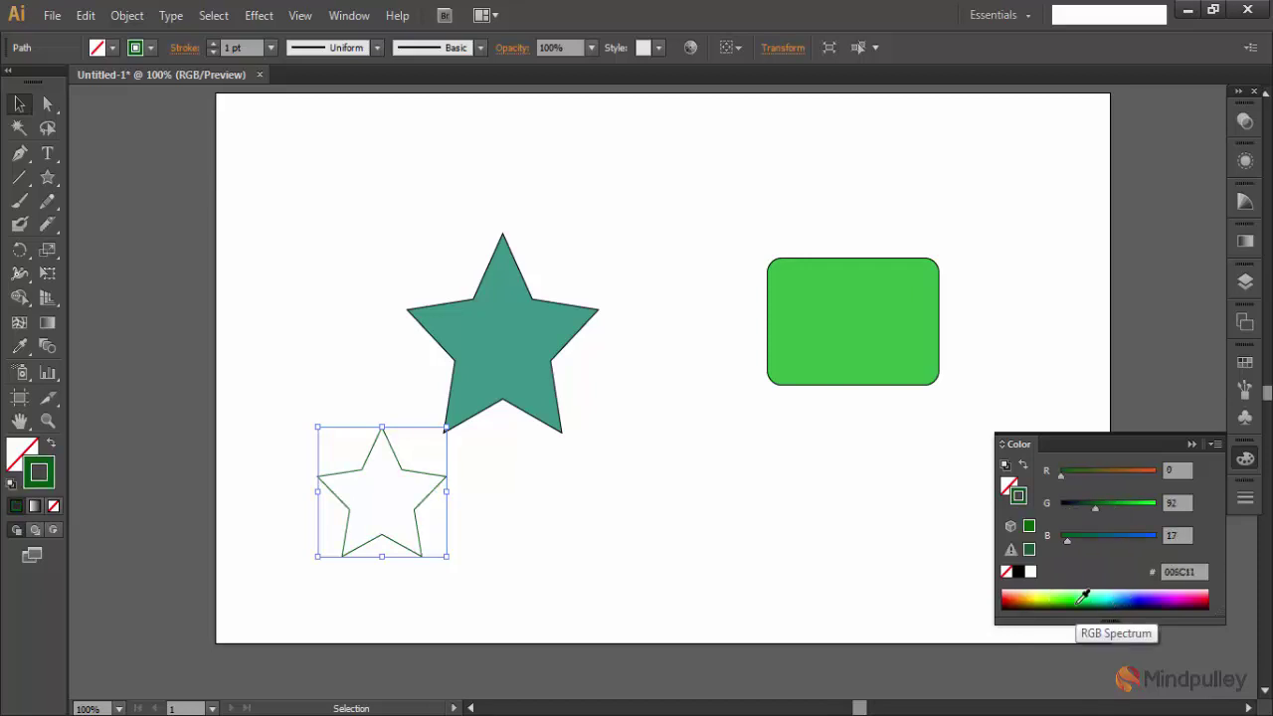
pyautogui.moveTo(1044, 577); pyautogui.dragTo(1034, 571)
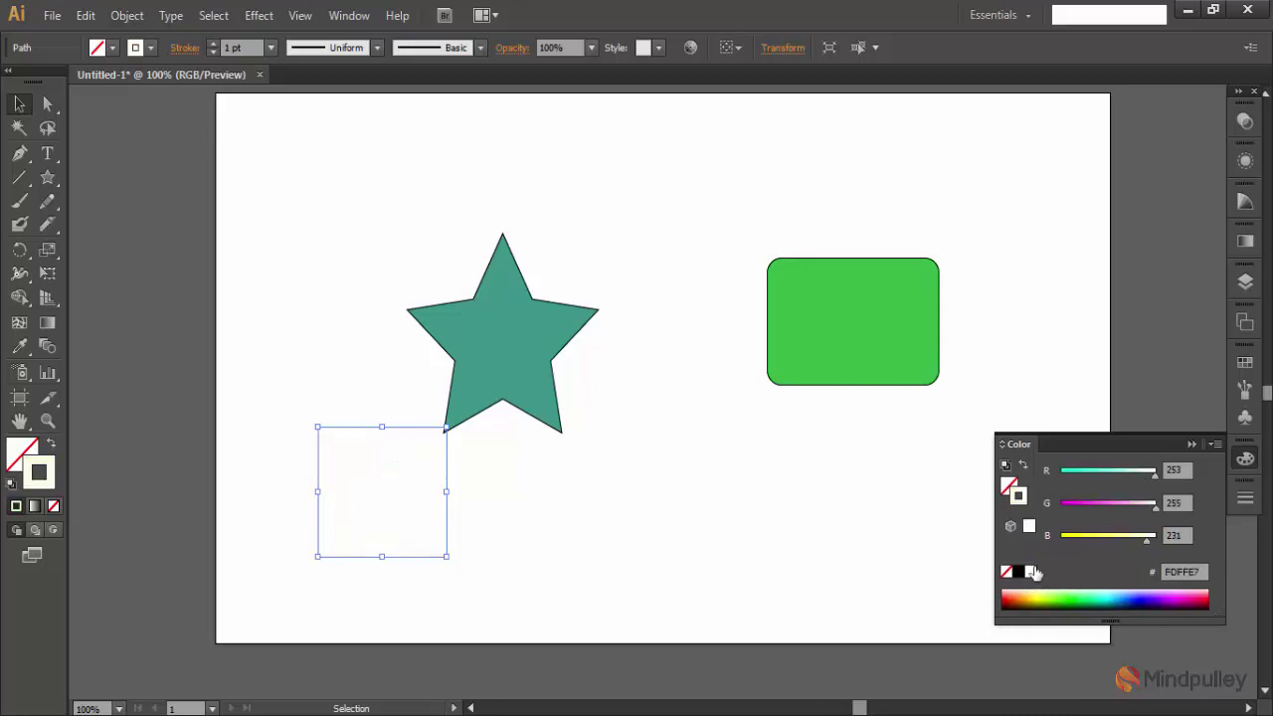
pyautogui.click(1030, 572)
pyautogui.hotkey('ctrl', 'z')
pyautogui.click(1124, 591)
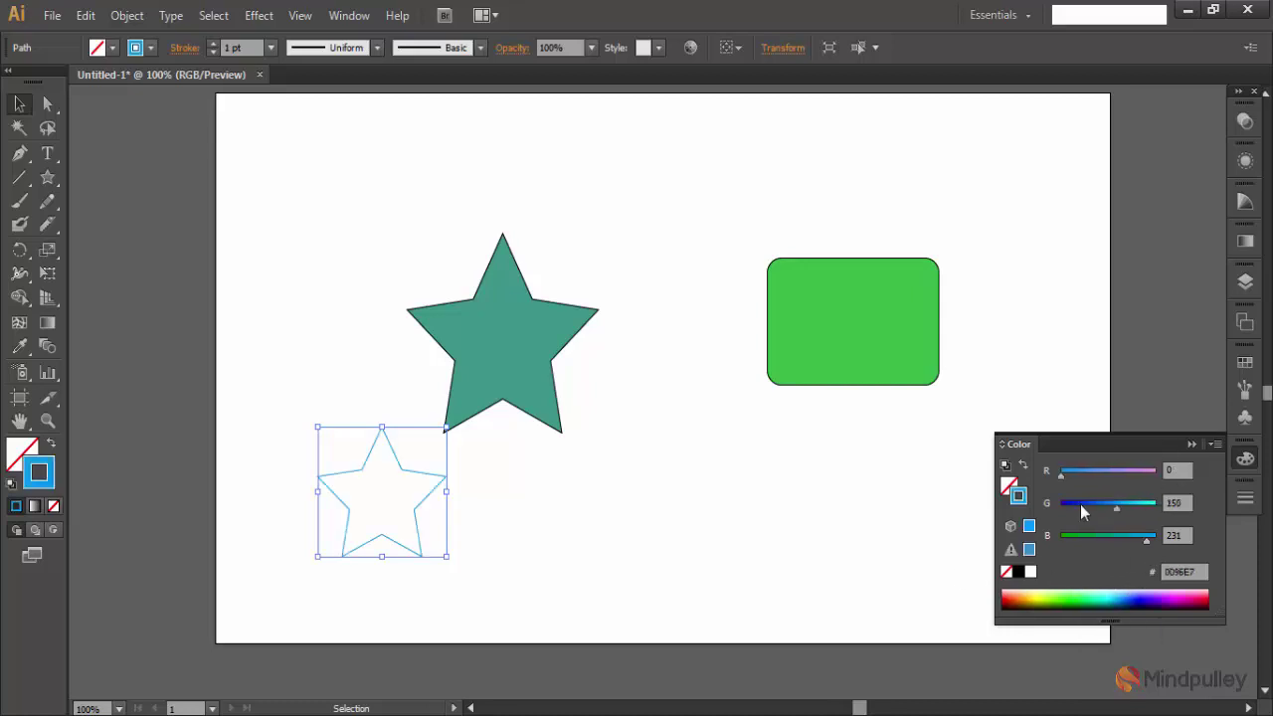
# - Try dark blue, red and brown stroke swatches, then close the Color panel
pyautogui.click(153, 52)
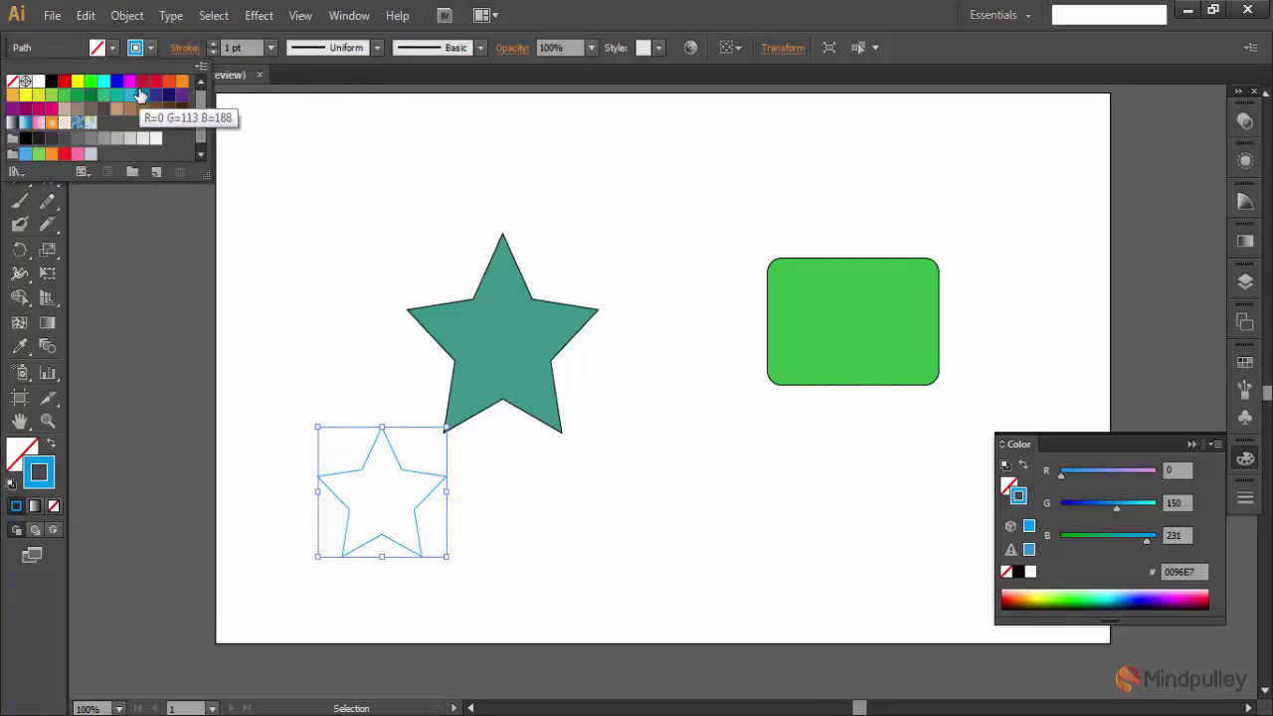
pyautogui.click(157, 97)
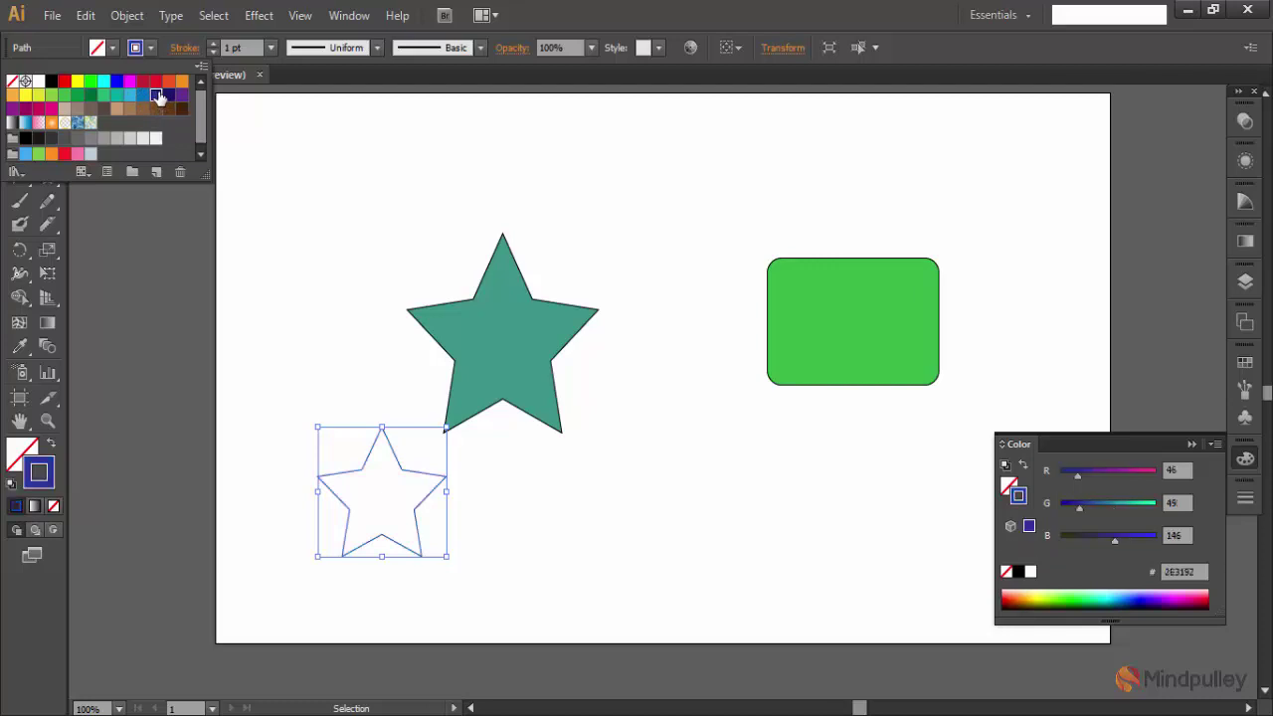
pyautogui.click(156, 82)
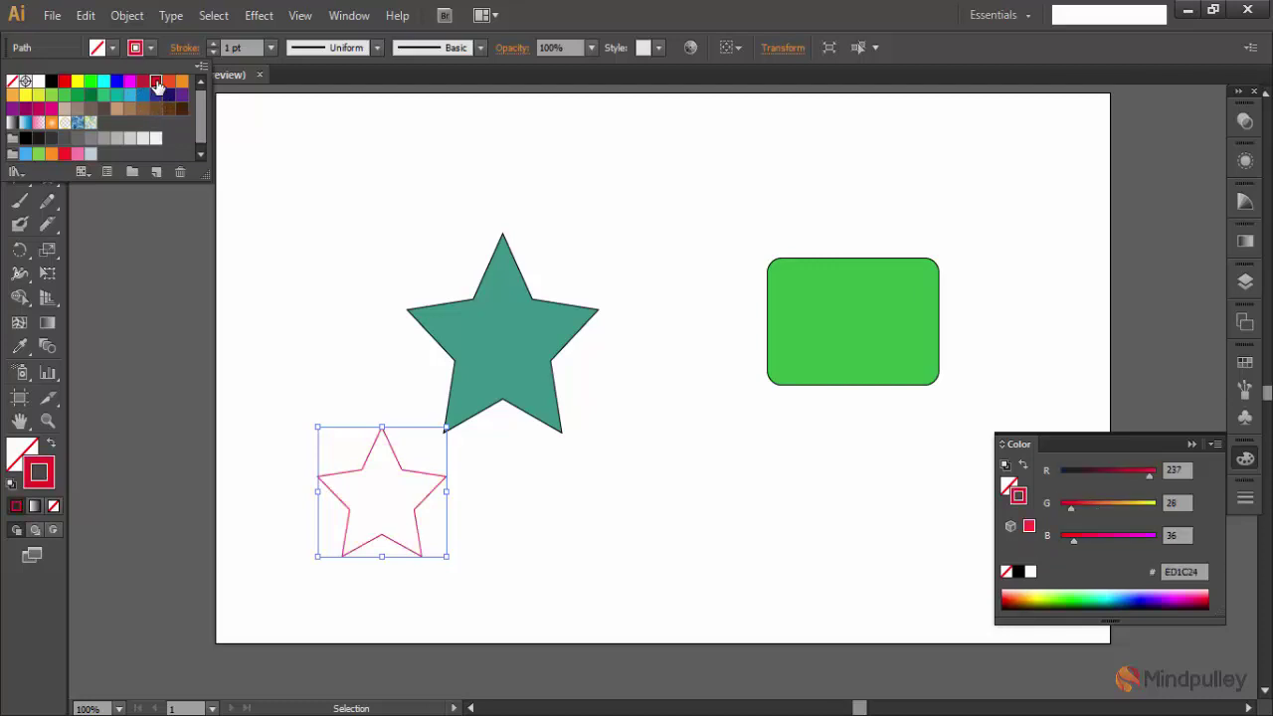
pyautogui.click(131, 108)
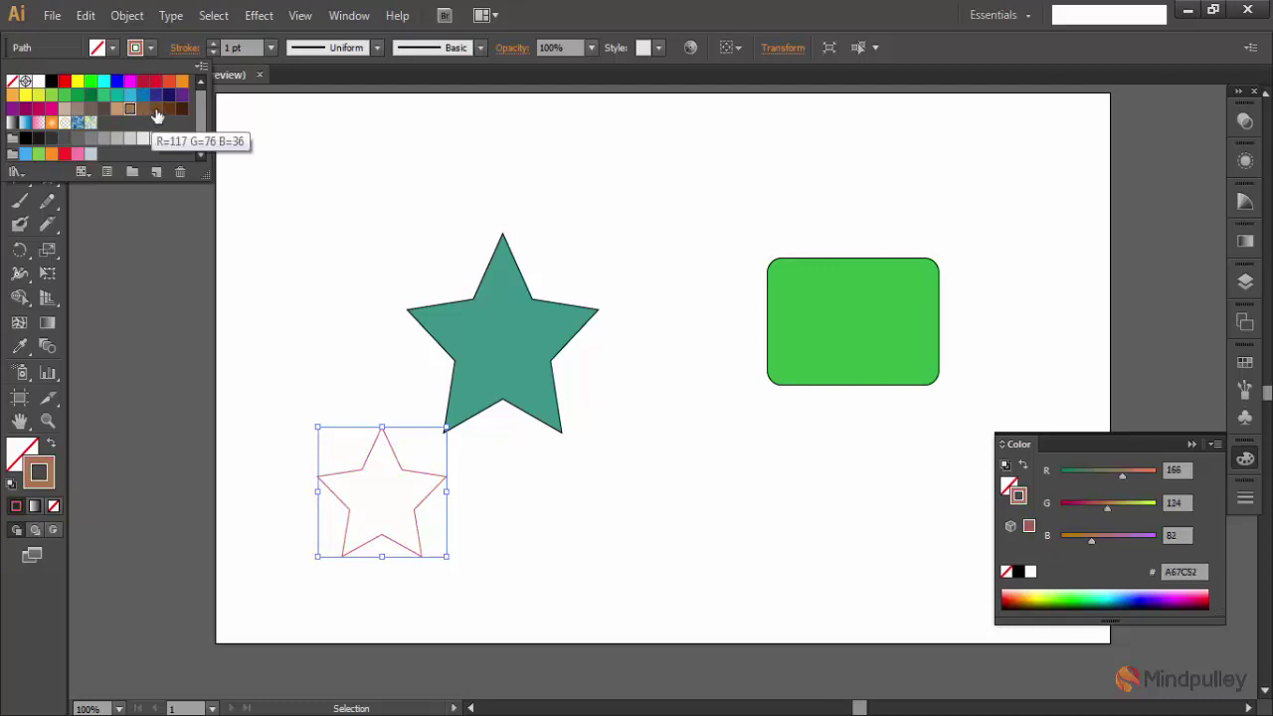
pyautogui.click(169, 109)
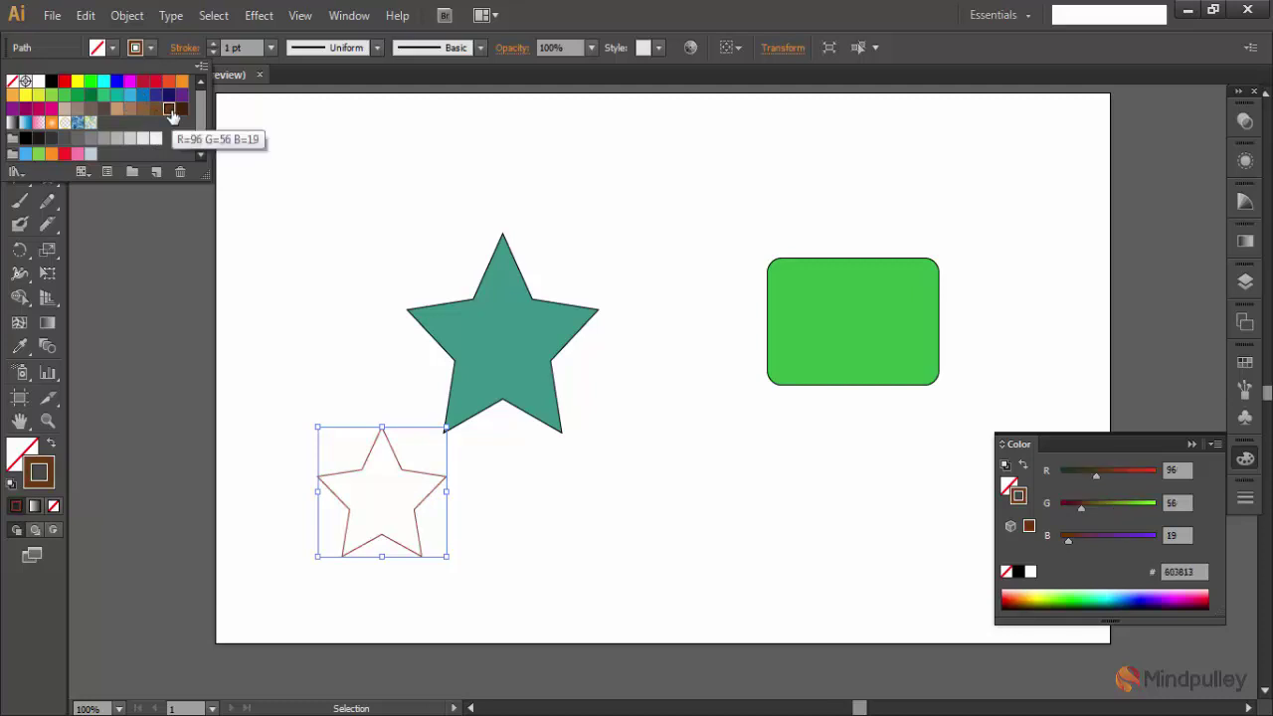
pyautogui.click(275, 216)
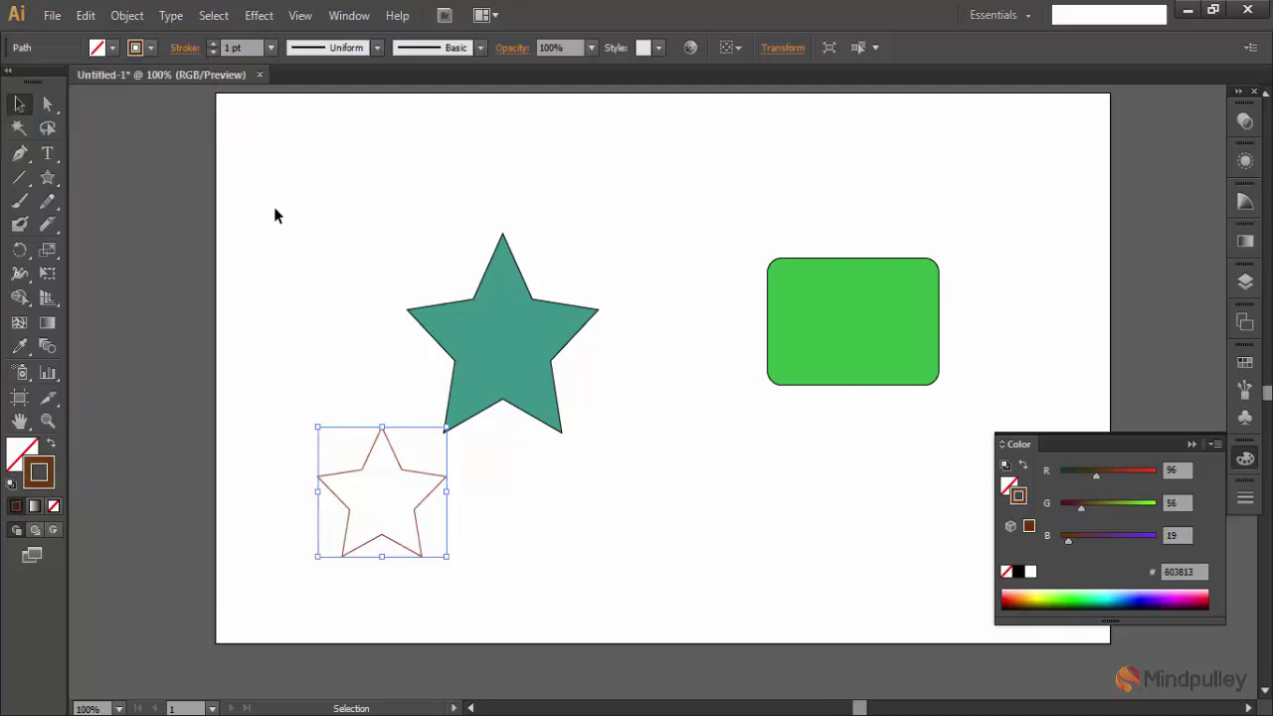
pyautogui.moveTo(387, 506); pyautogui.dragTo(387, 507)
pyautogui.click(1193, 443)
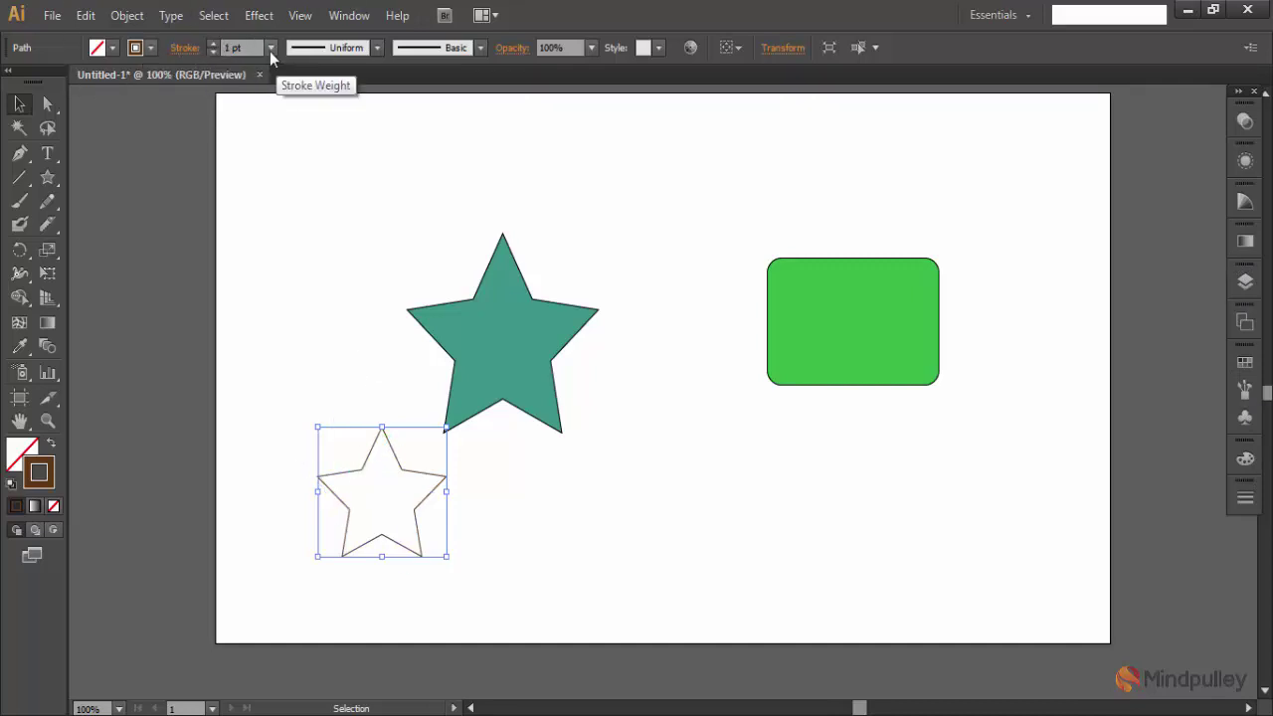
# - Set the star's stroke to the crimson red swatch
pyautogui.click(147, 50)
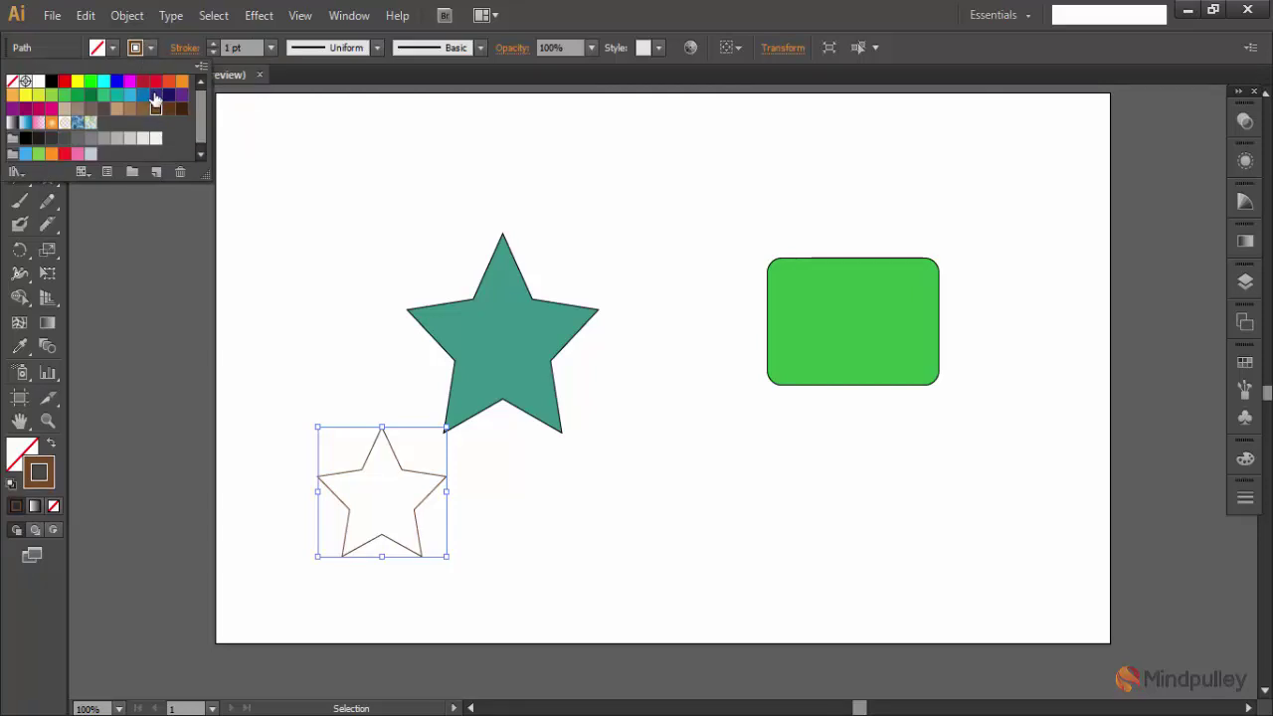
pyautogui.click(156, 95)
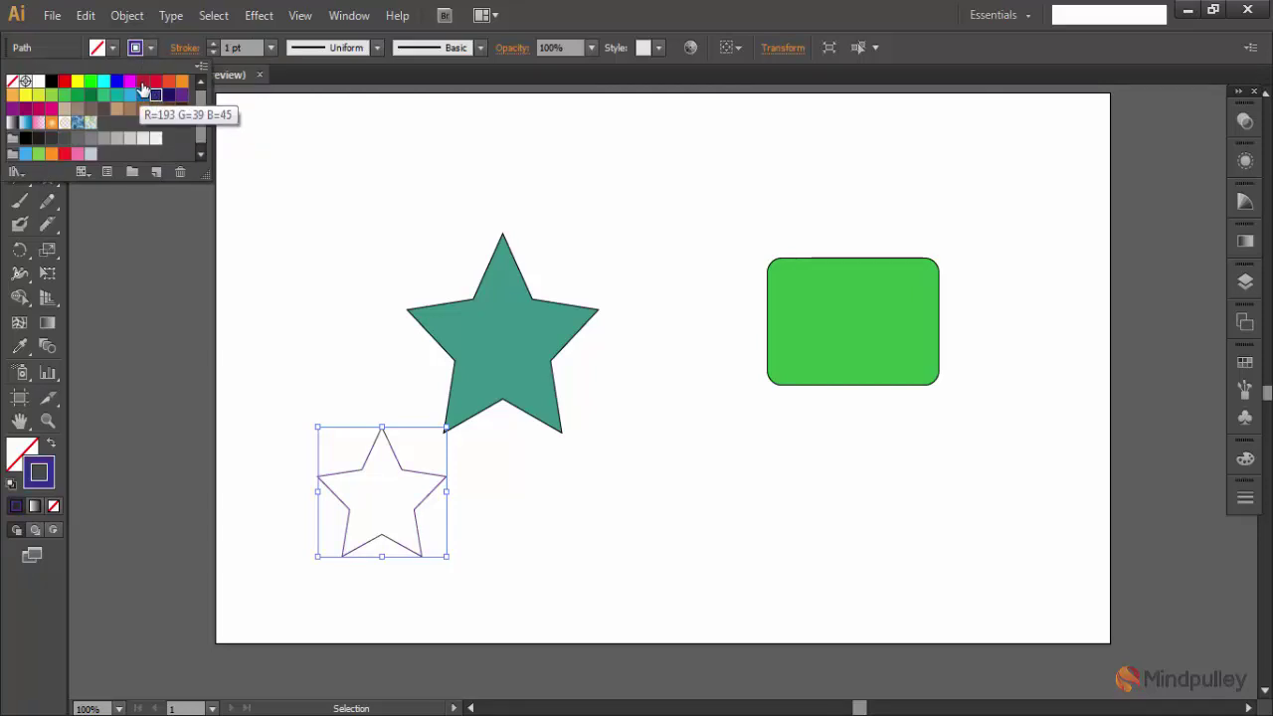
pyautogui.click(142, 81)
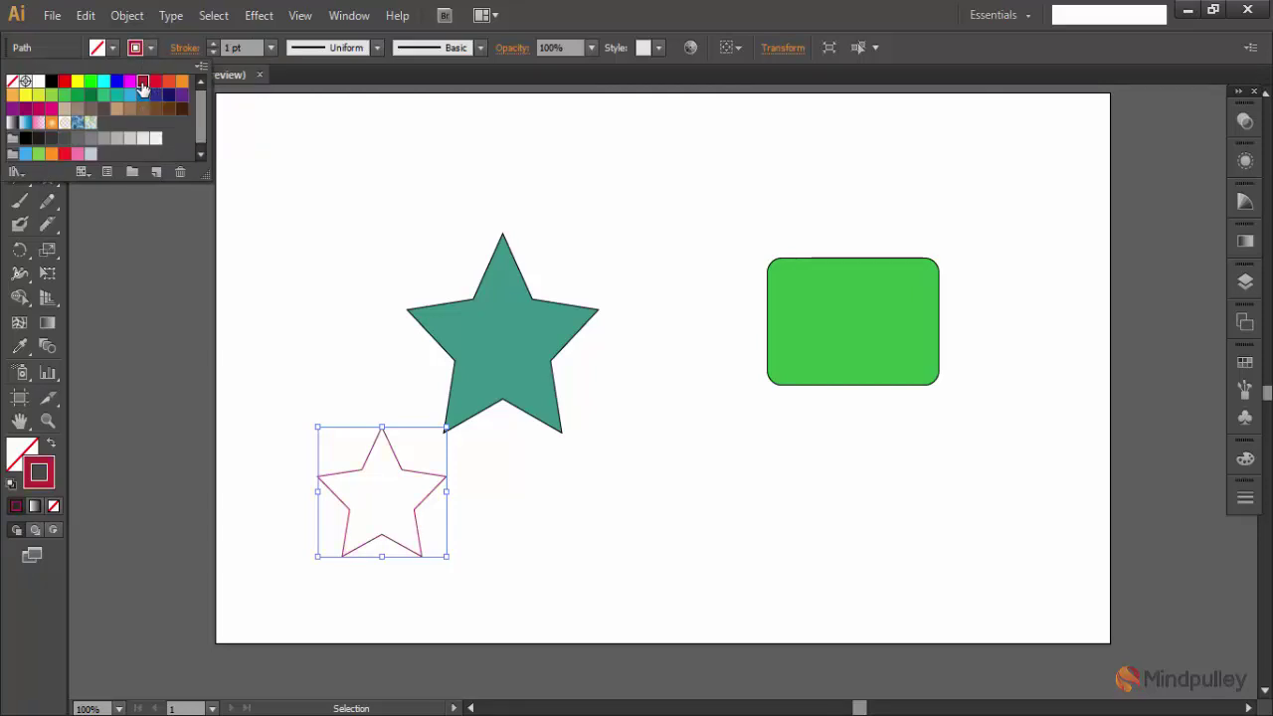
# - Set the star's stroke weight to 10 pt from the Control bar list
pyautogui.click(186, 48)
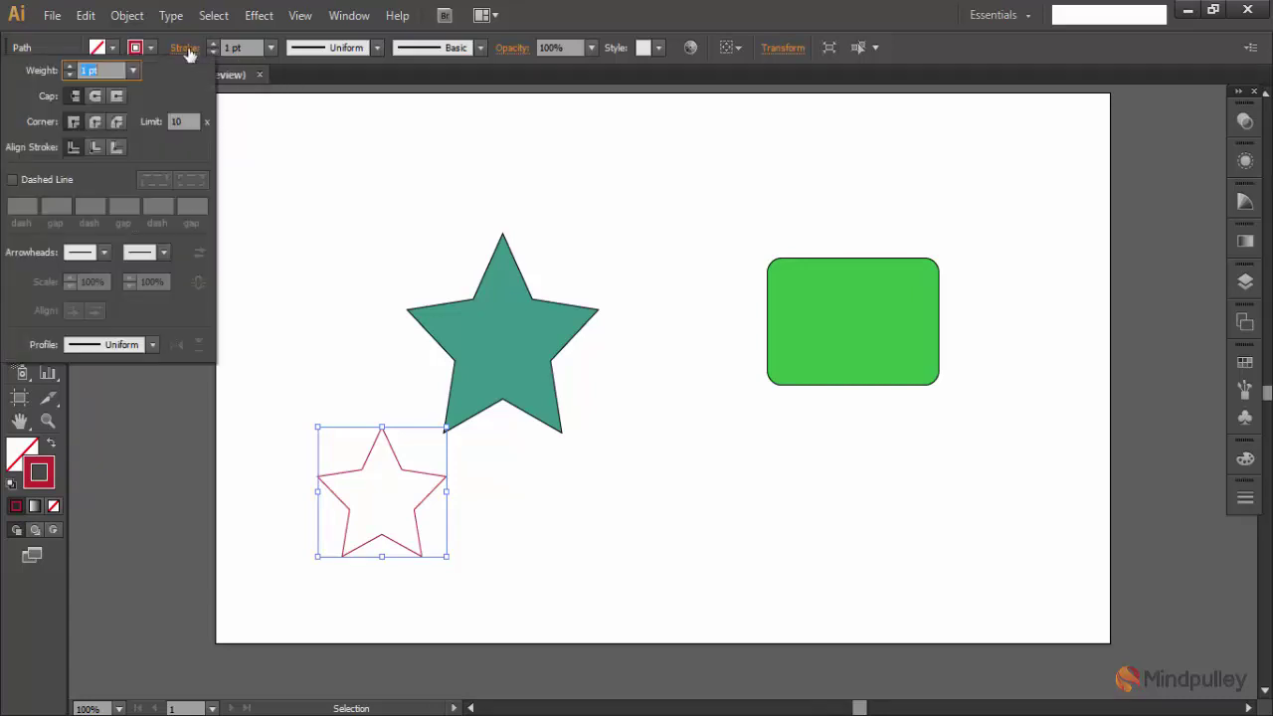
pyautogui.click(134, 70)
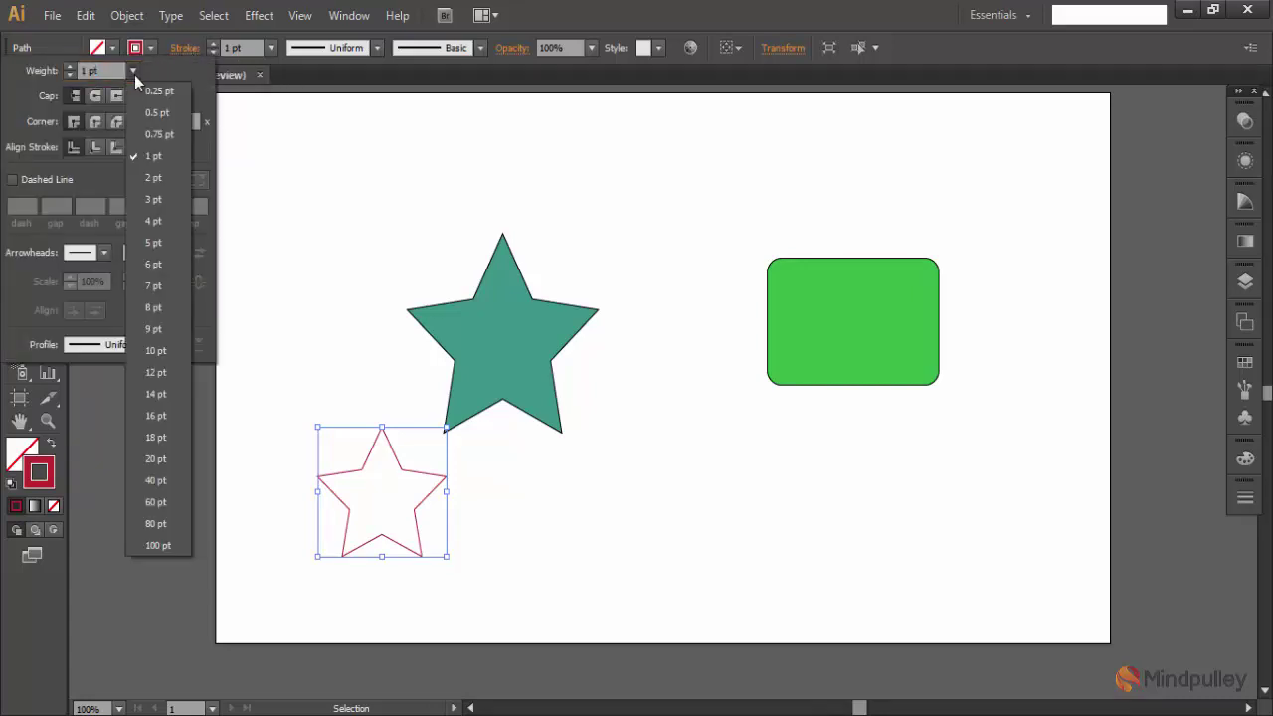
pyautogui.click(151, 331)
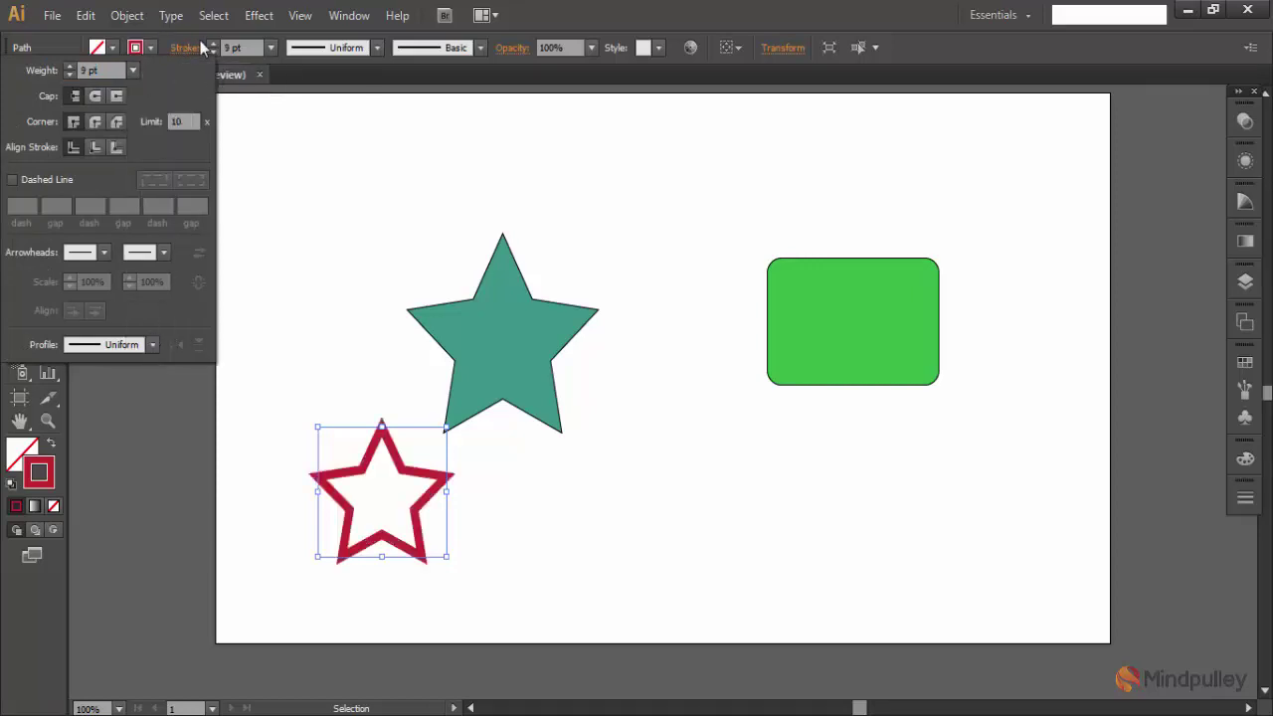
pyautogui.click(133, 72)
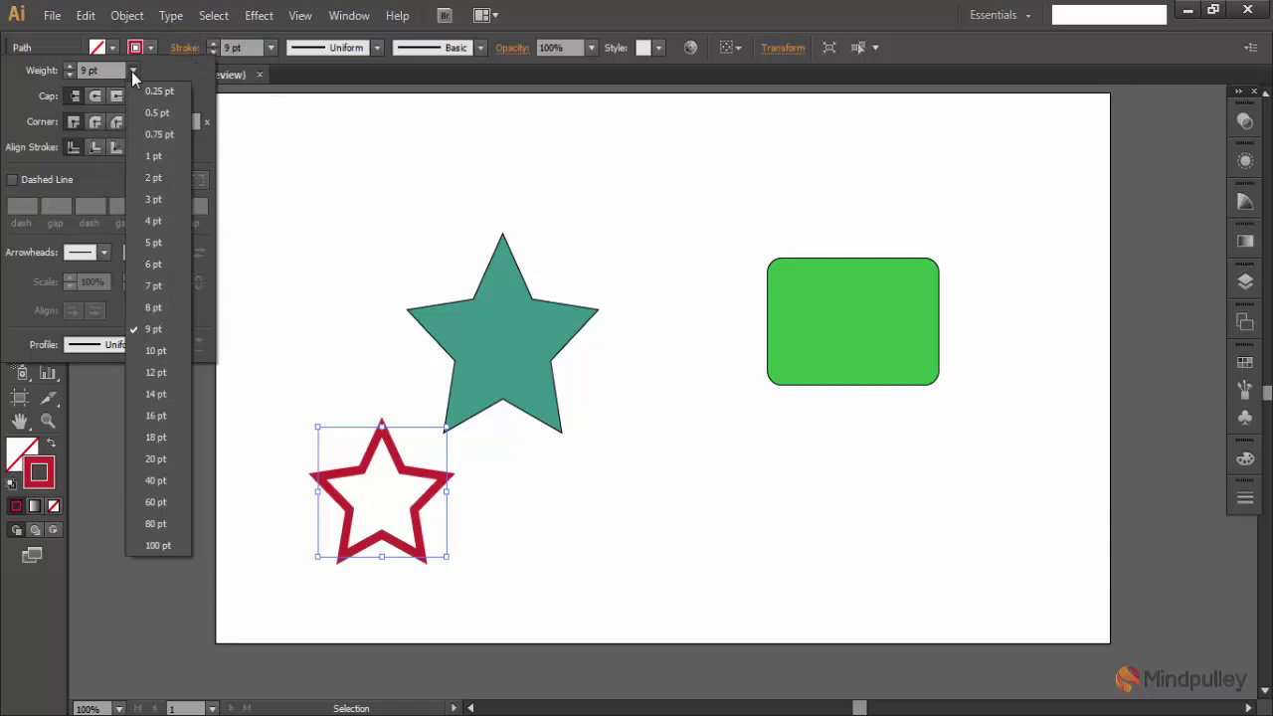
pyautogui.click(167, 350)
pyautogui.click(515, 571)
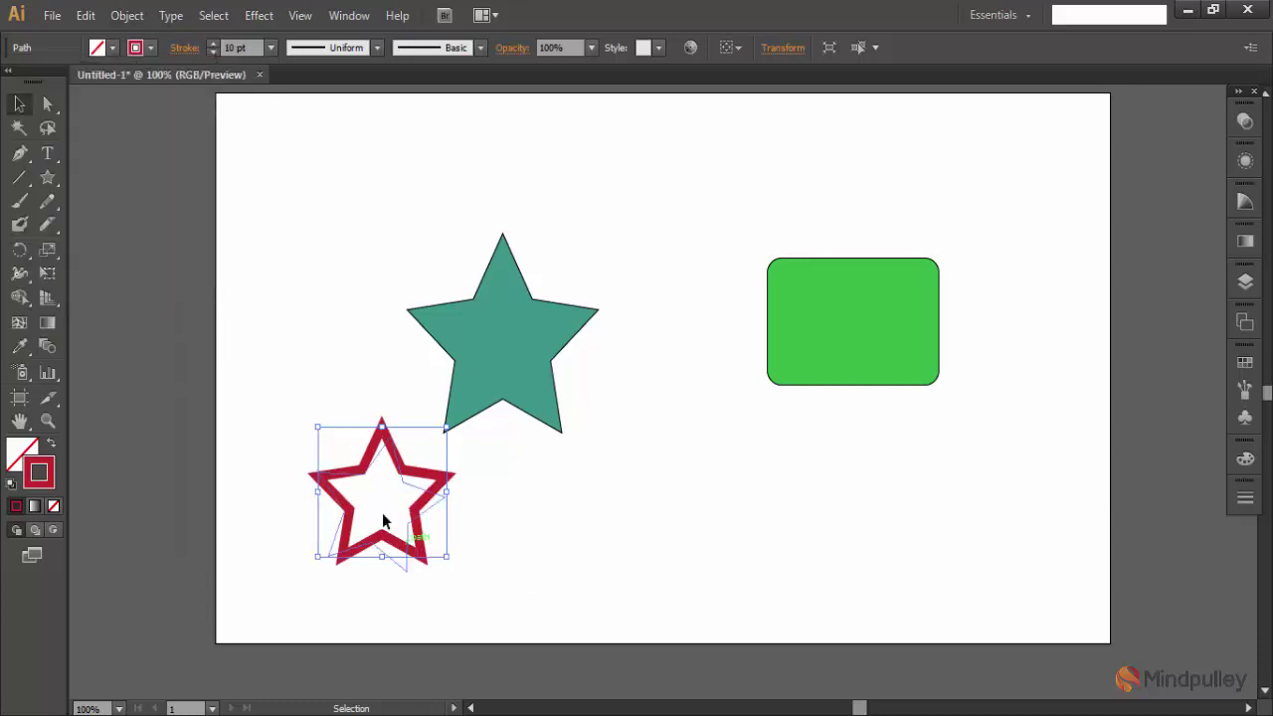
pyautogui.click(383, 515)
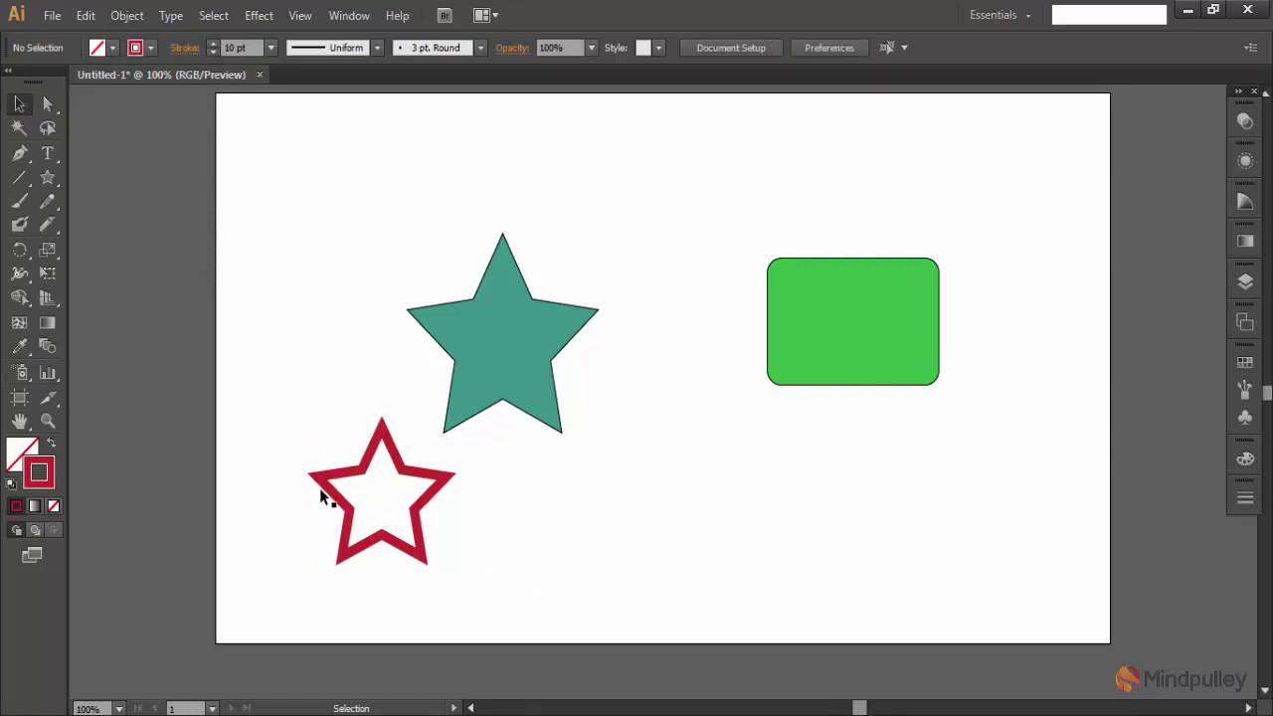
# - Reselect the red star, try a 12 pt stroke, and return it to 10 pt
pyautogui.moveTo(276, 385); pyautogui.dragTo(467, 597)
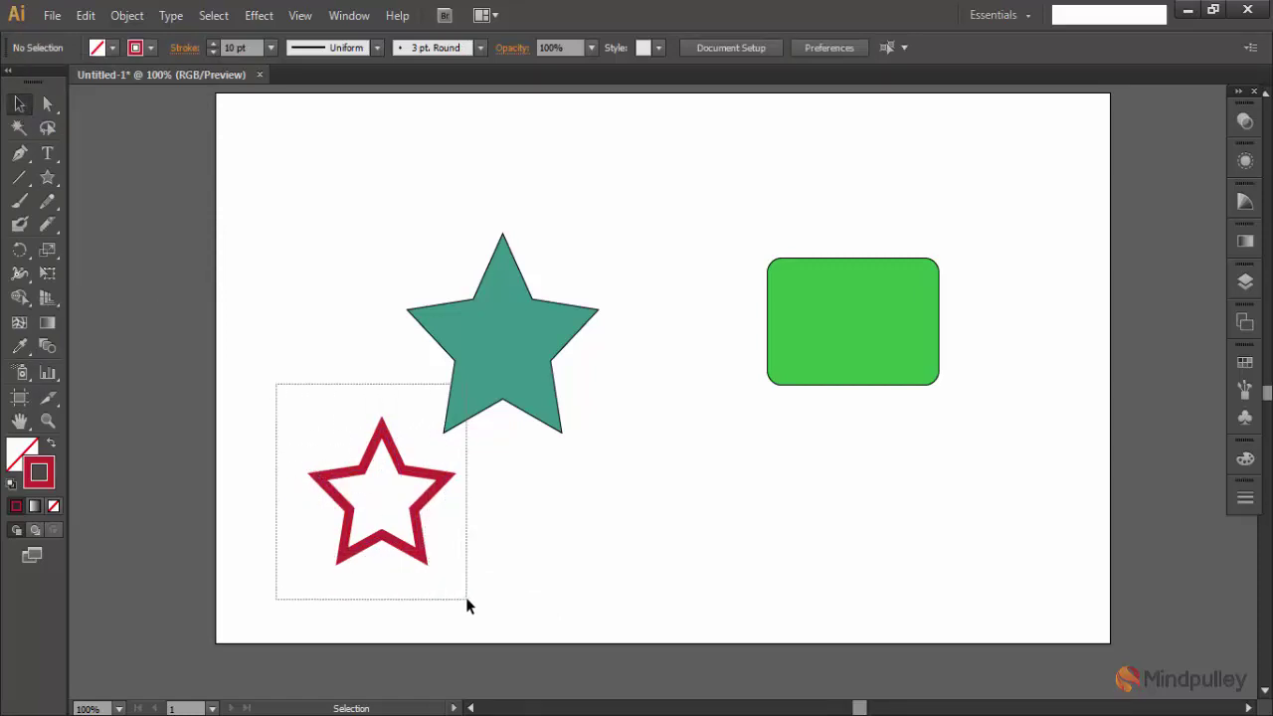
pyautogui.click(454, 563)
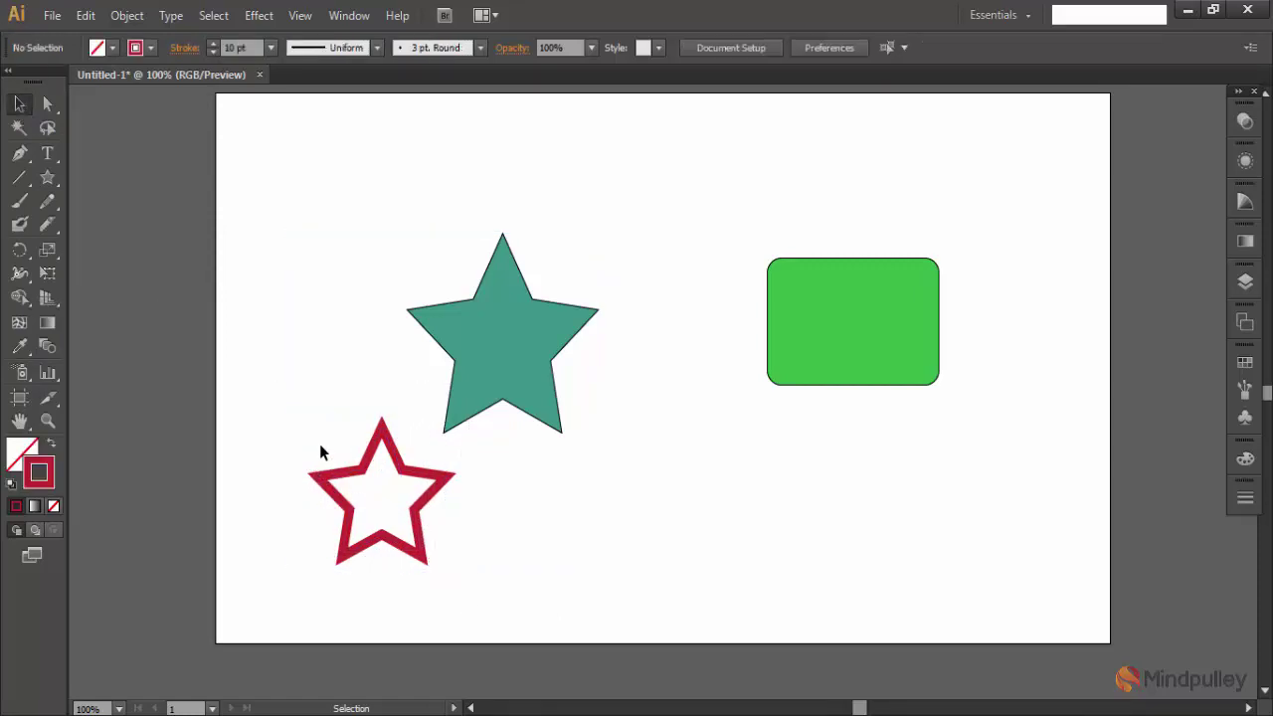
pyautogui.click(396, 541)
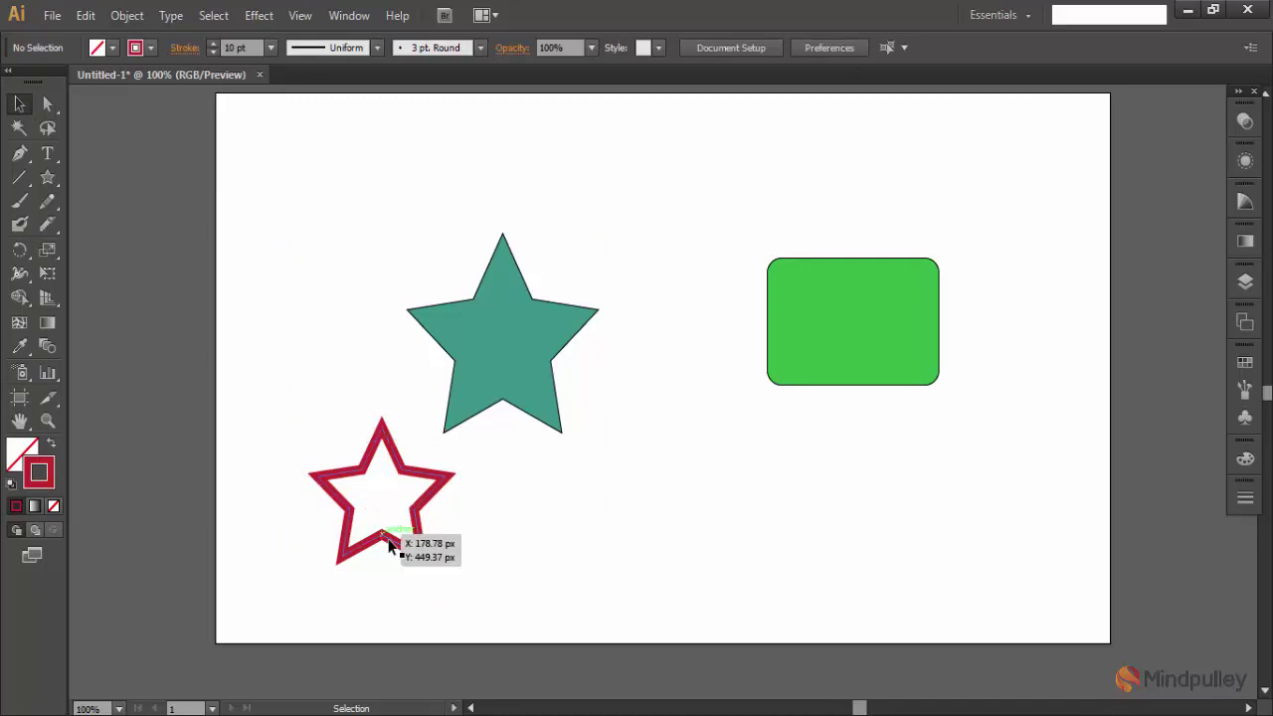
pyautogui.click(277, 50)
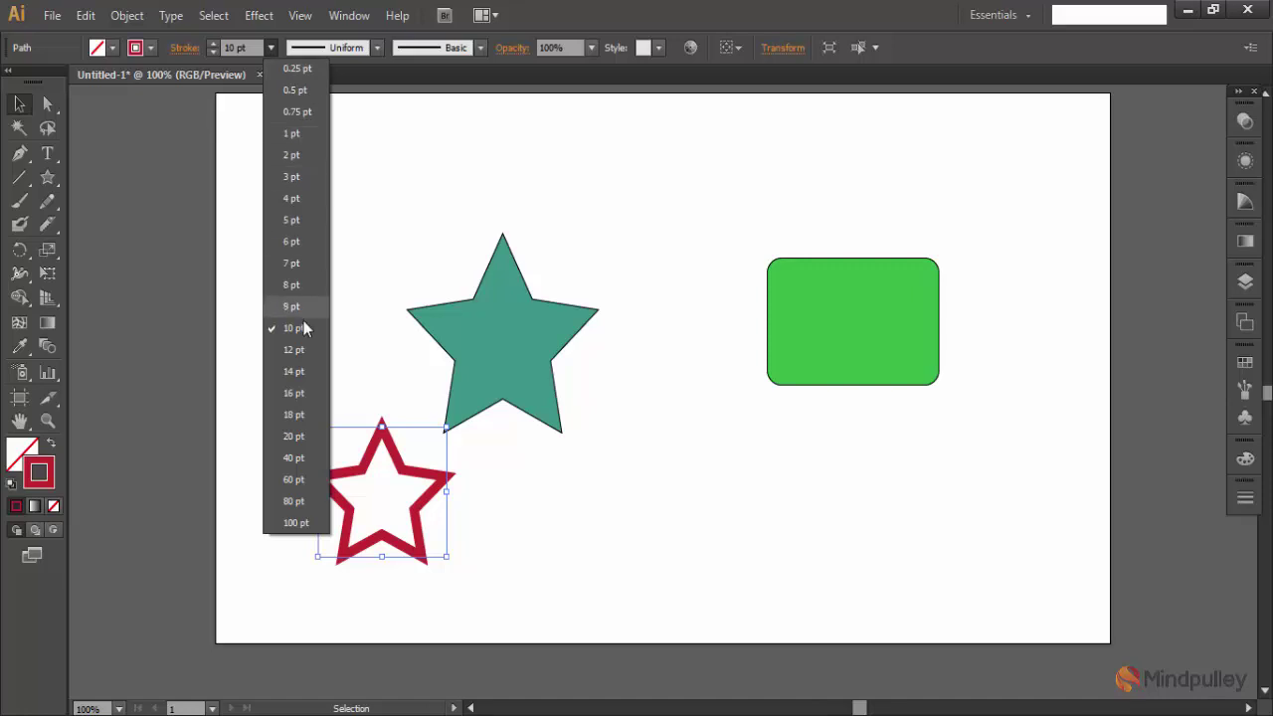
pyautogui.click(296, 358)
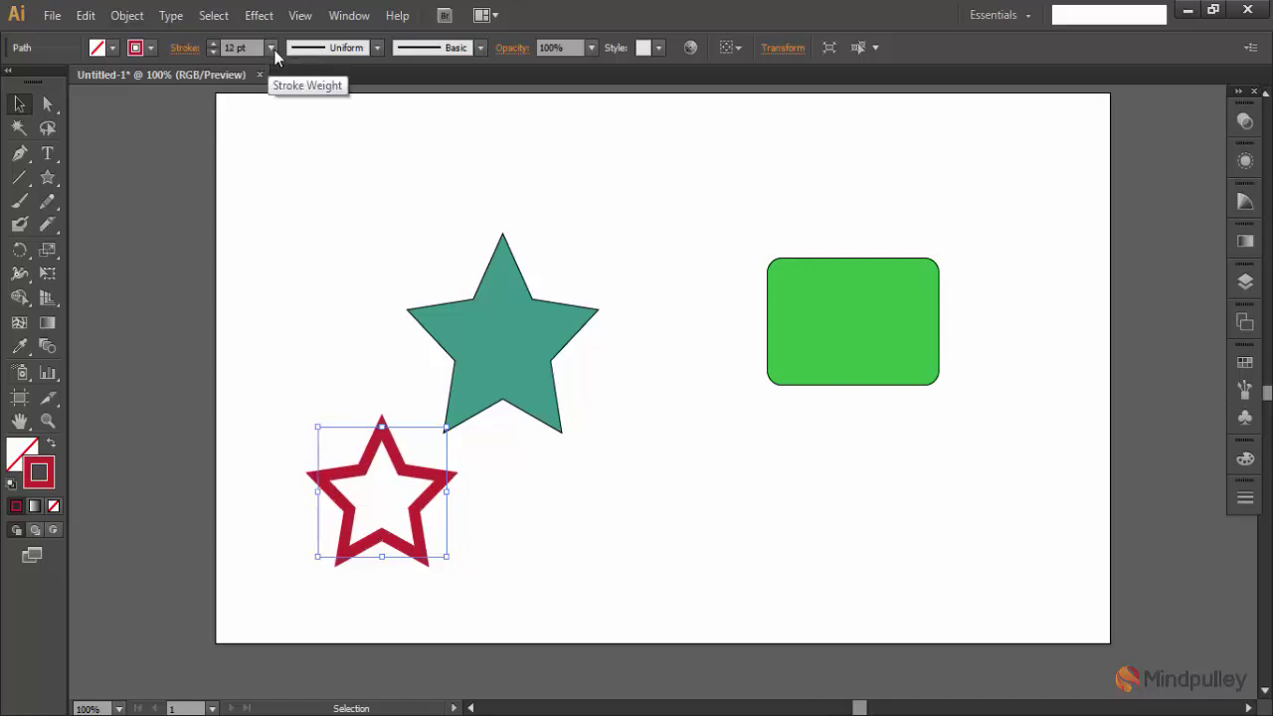
pyautogui.click(270, 48)
pyautogui.click(294, 335)
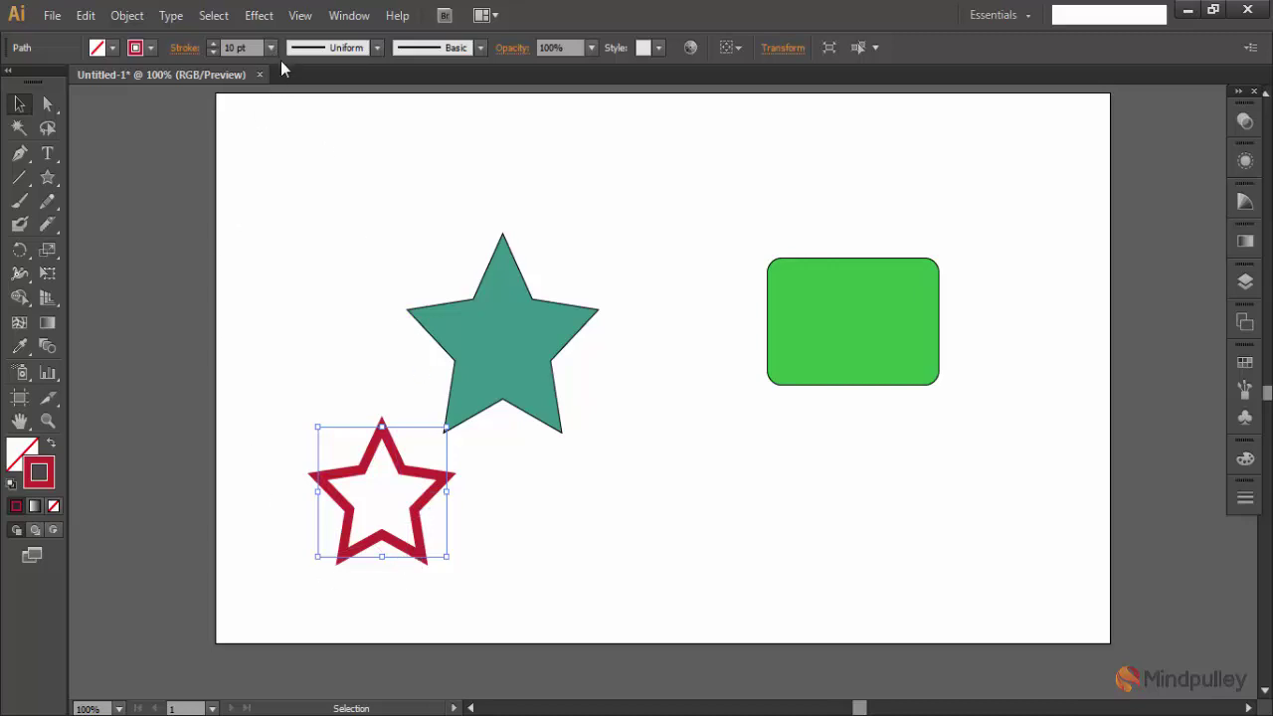
# - Open the Stroke panel with all options shown, keeping the weight at 10 pt
pyautogui.click(1244, 500)
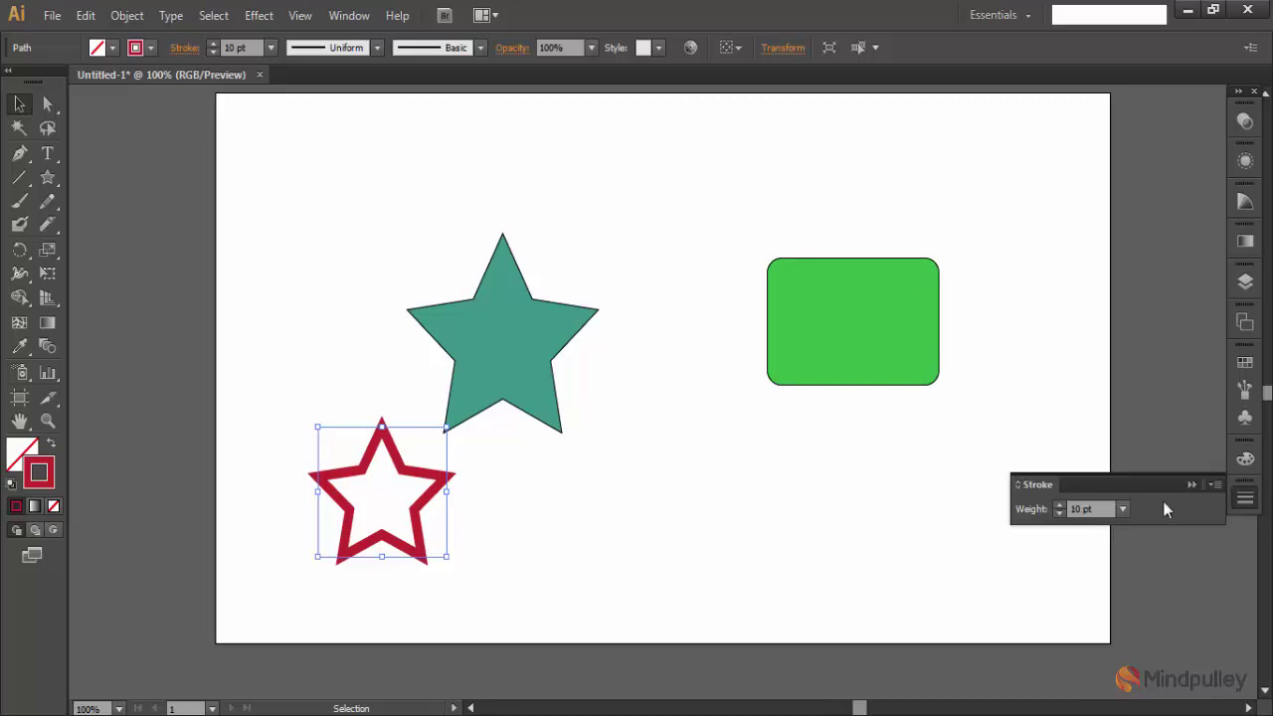
pyautogui.click(1059, 513)
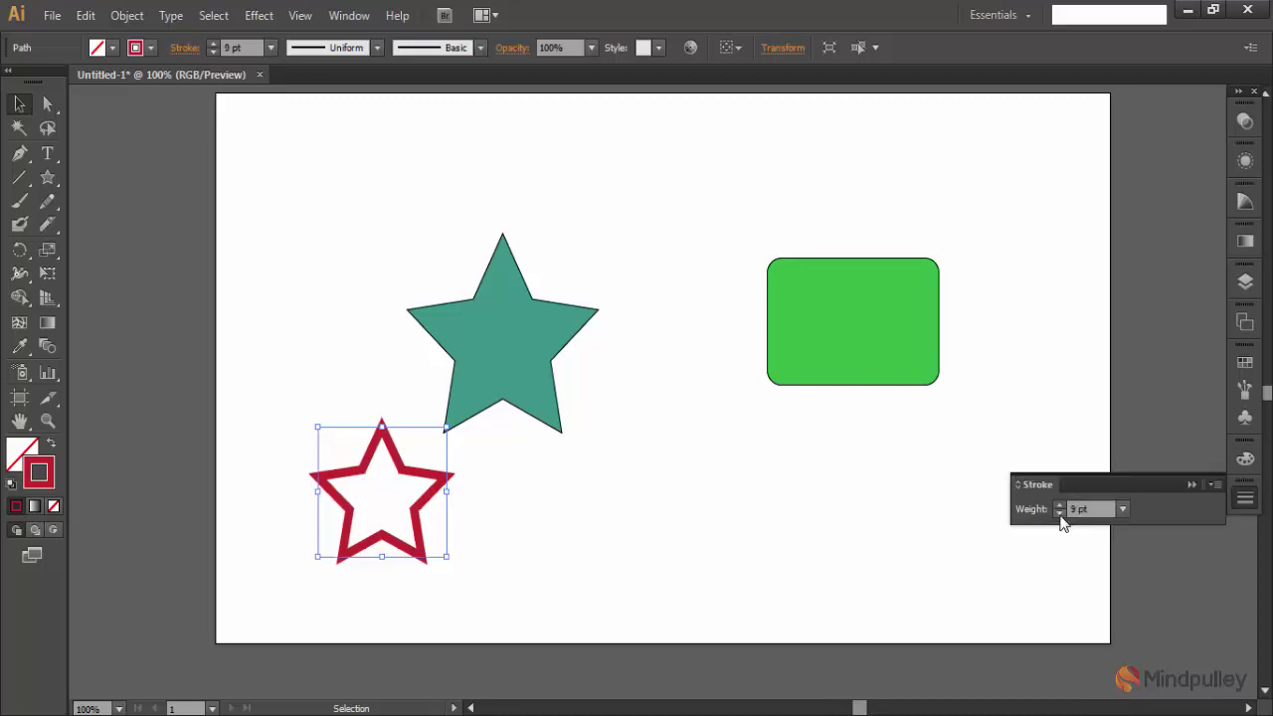
pyautogui.click(1060, 506)
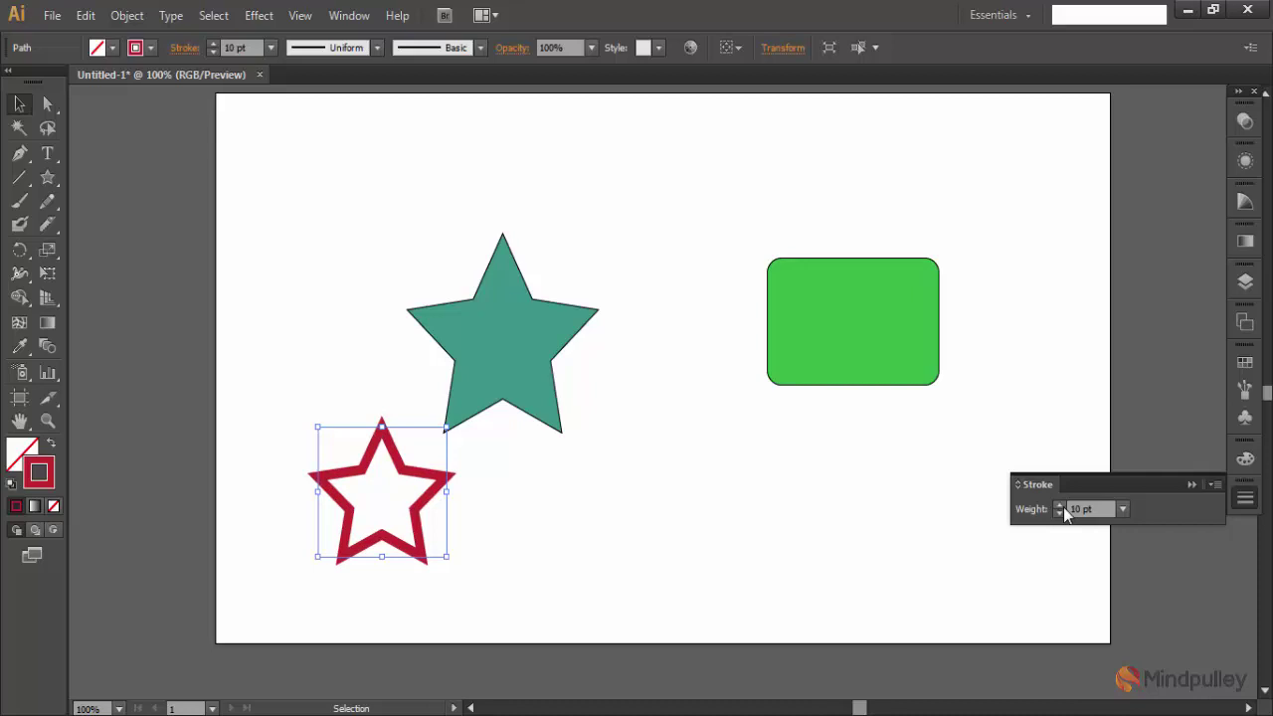
pyautogui.click(1215, 485)
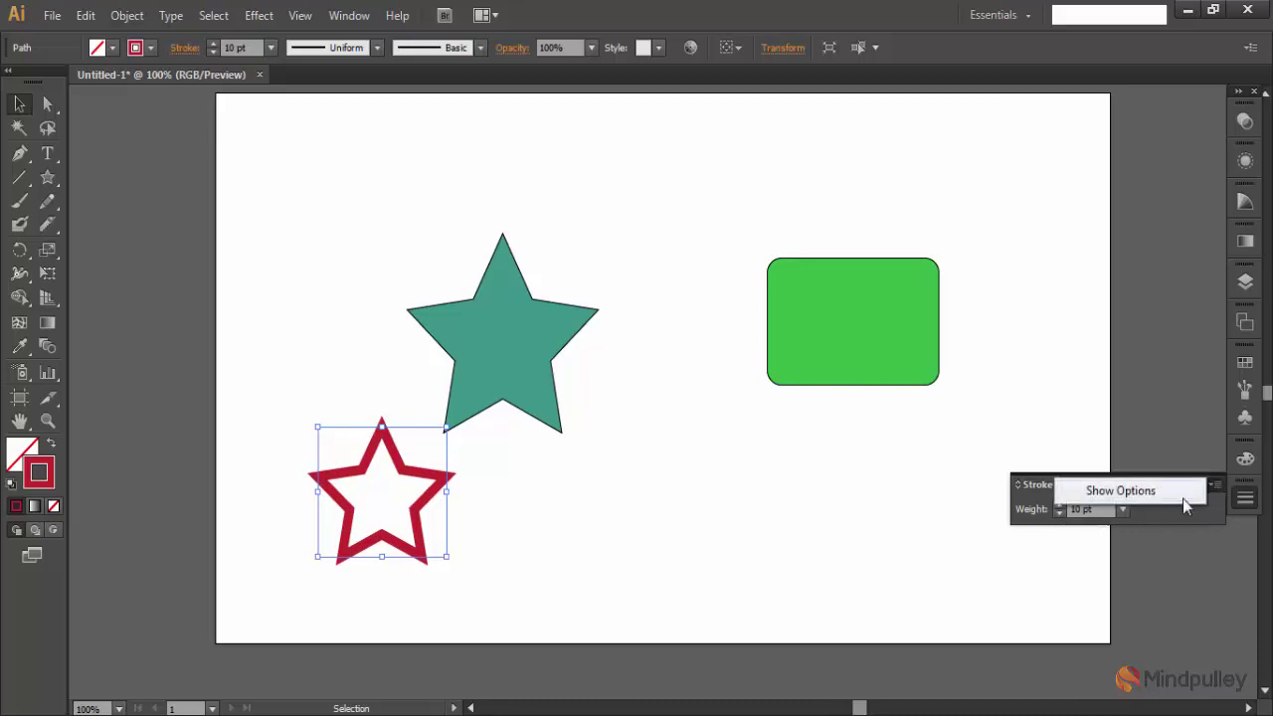
pyautogui.click(1170, 494)
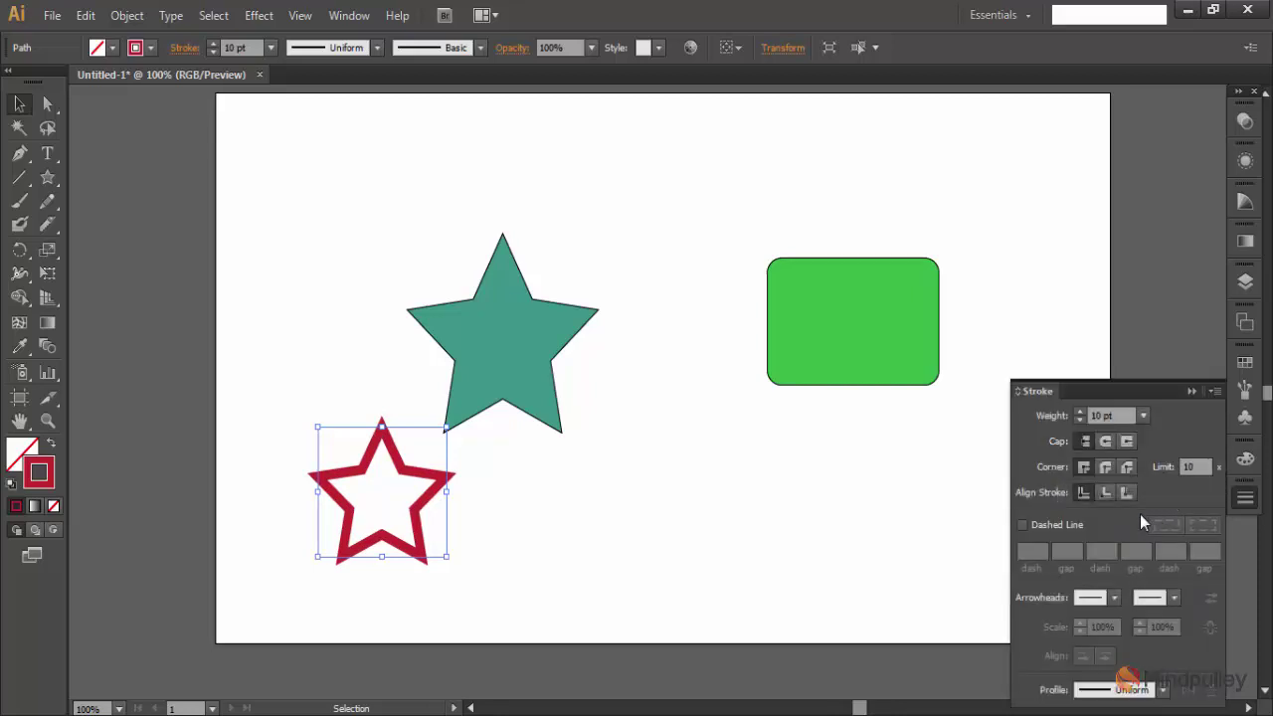
# - Nudge the stroke weight down to 7 pt and 5 pt, ending back at 10 pt
pyautogui.click(1144, 416)
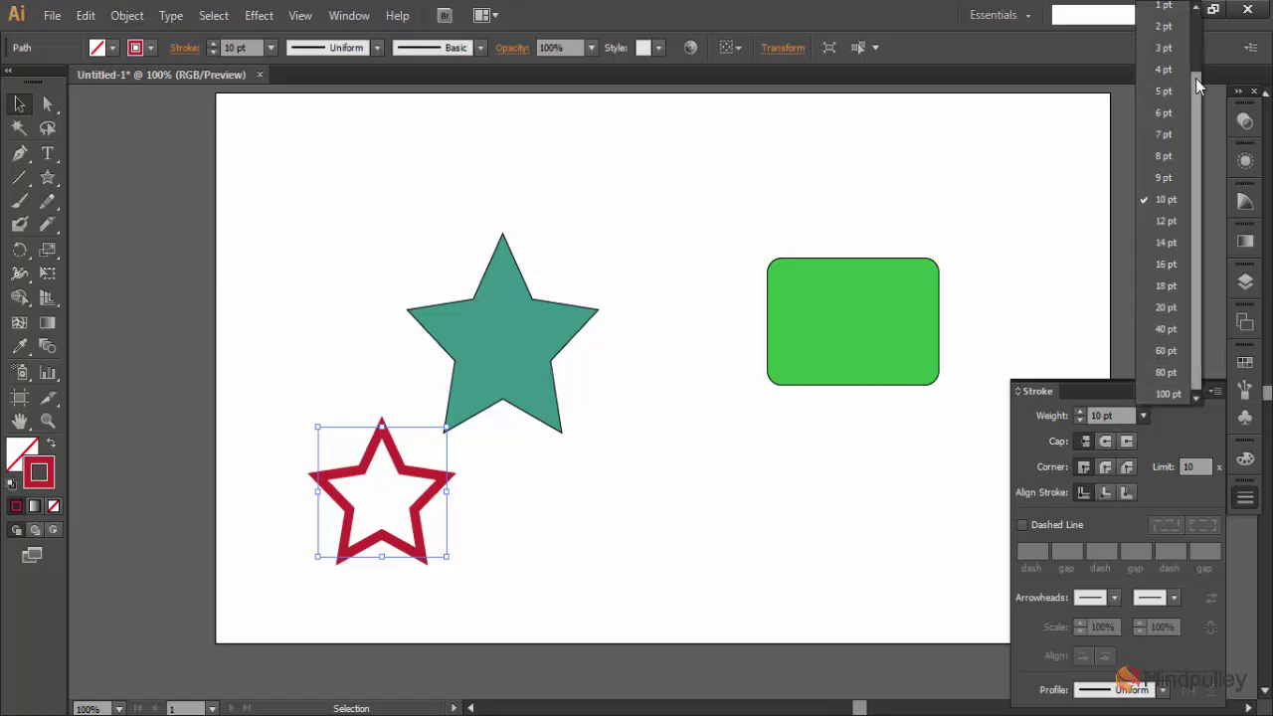
pyautogui.click(1082, 418)
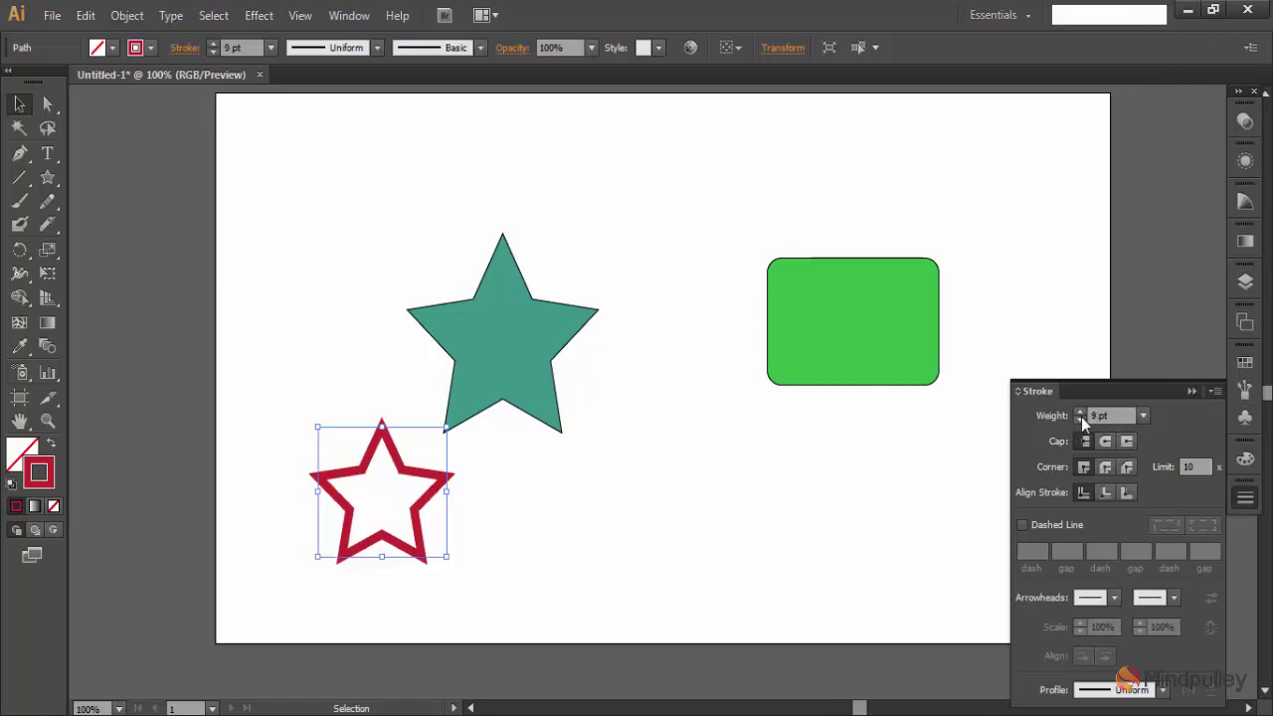
pyautogui.click(1081, 418)
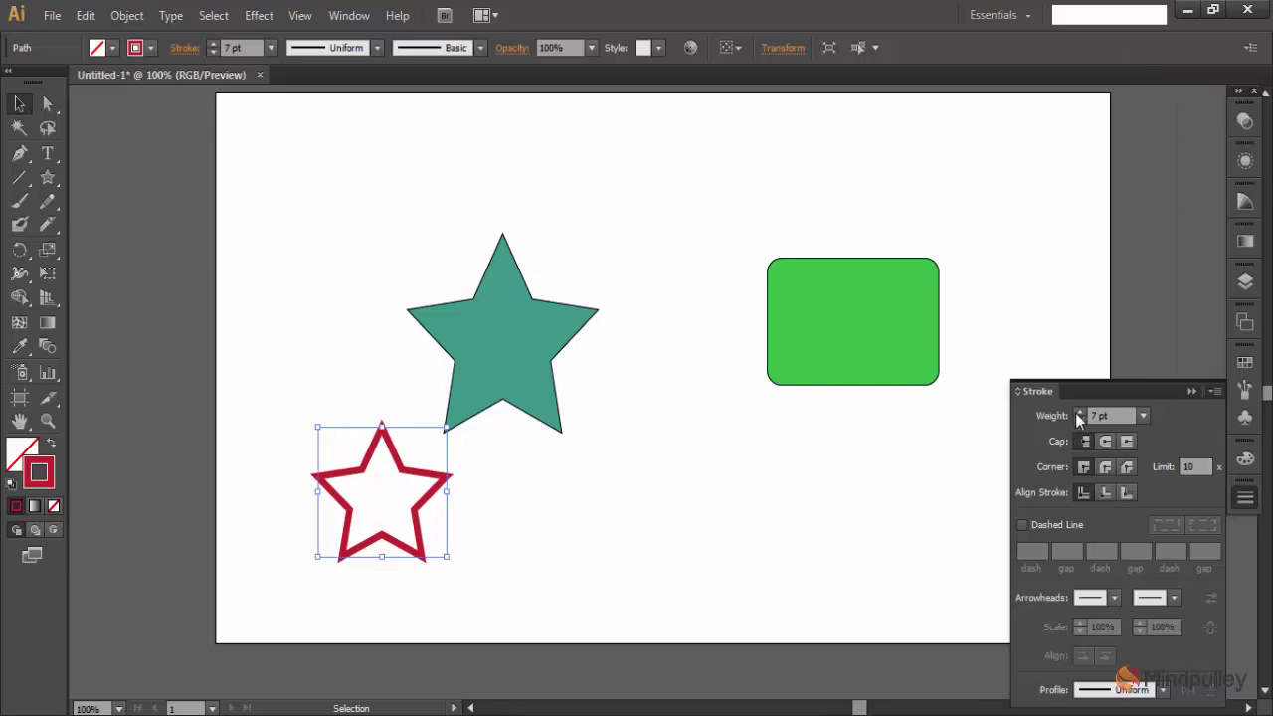
pyautogui.click(1078, 412)
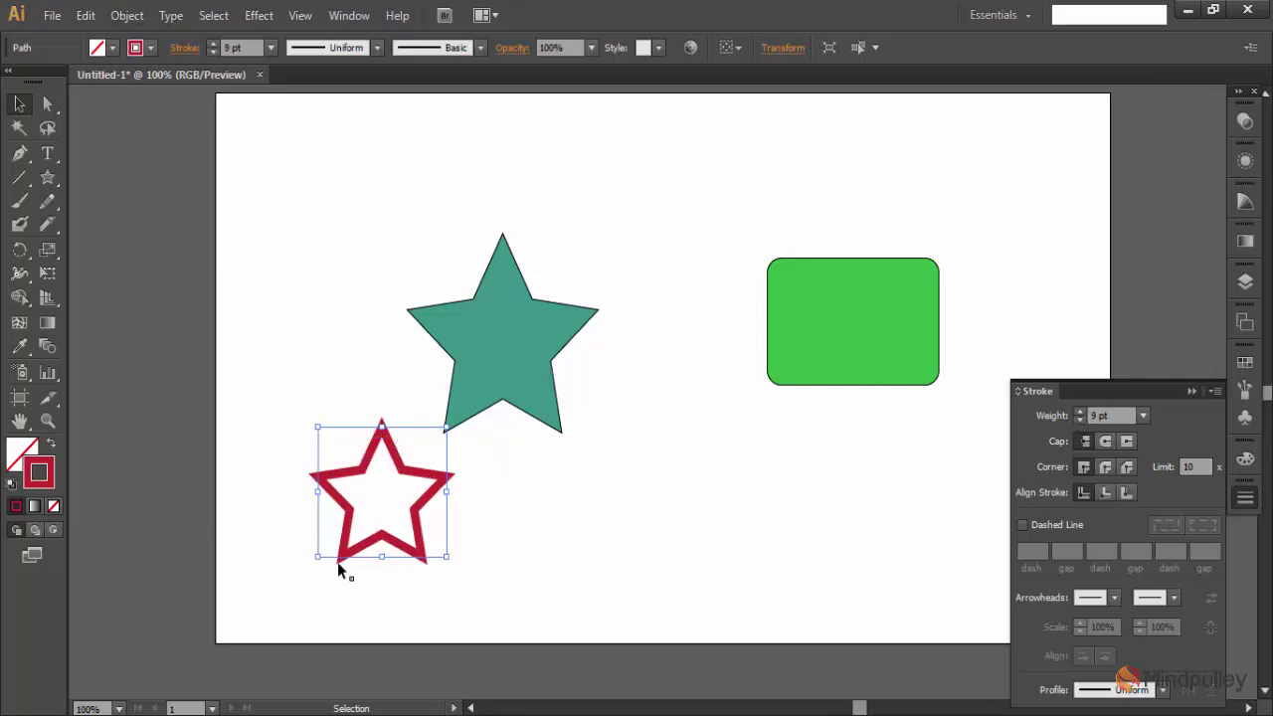
pyautogui.click(1079, 418)
pyautogui.click(1079, 418)
pyautogui.click(1079, 418)
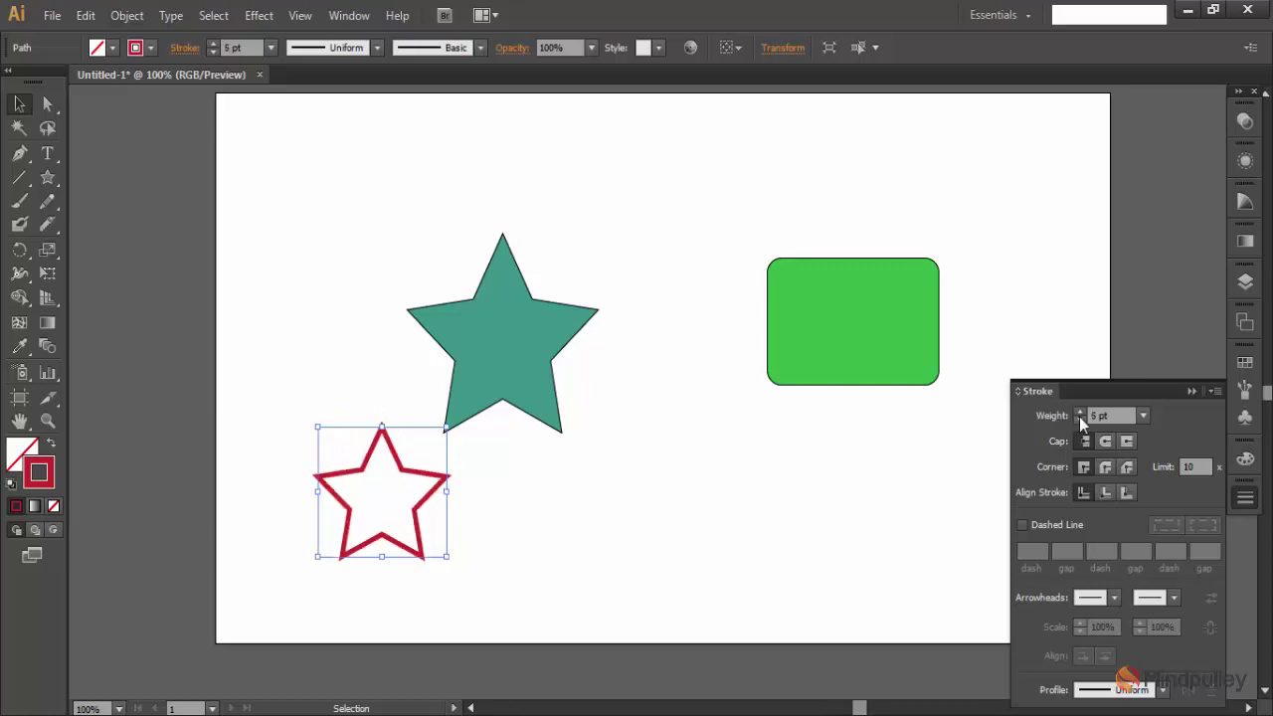
pyautogui.click(1080, 409)
pyautogui.click(1080, 410)
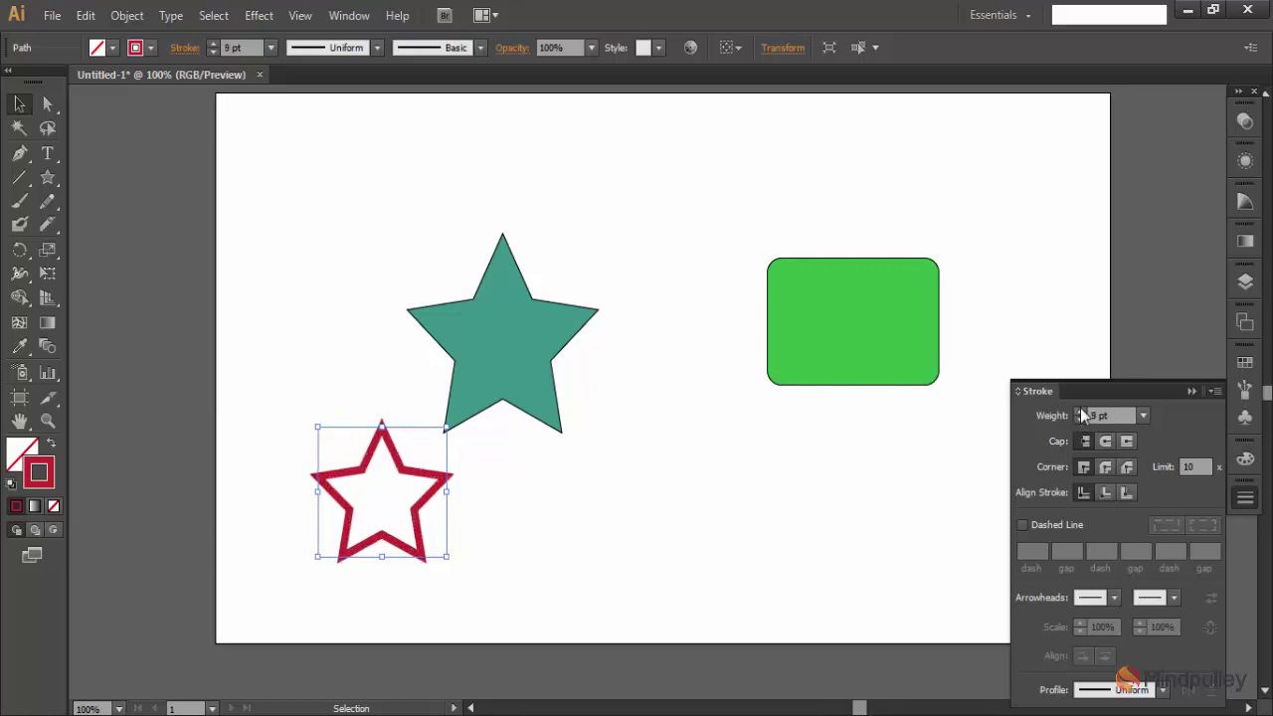
pyautogui.click(1079, 411)
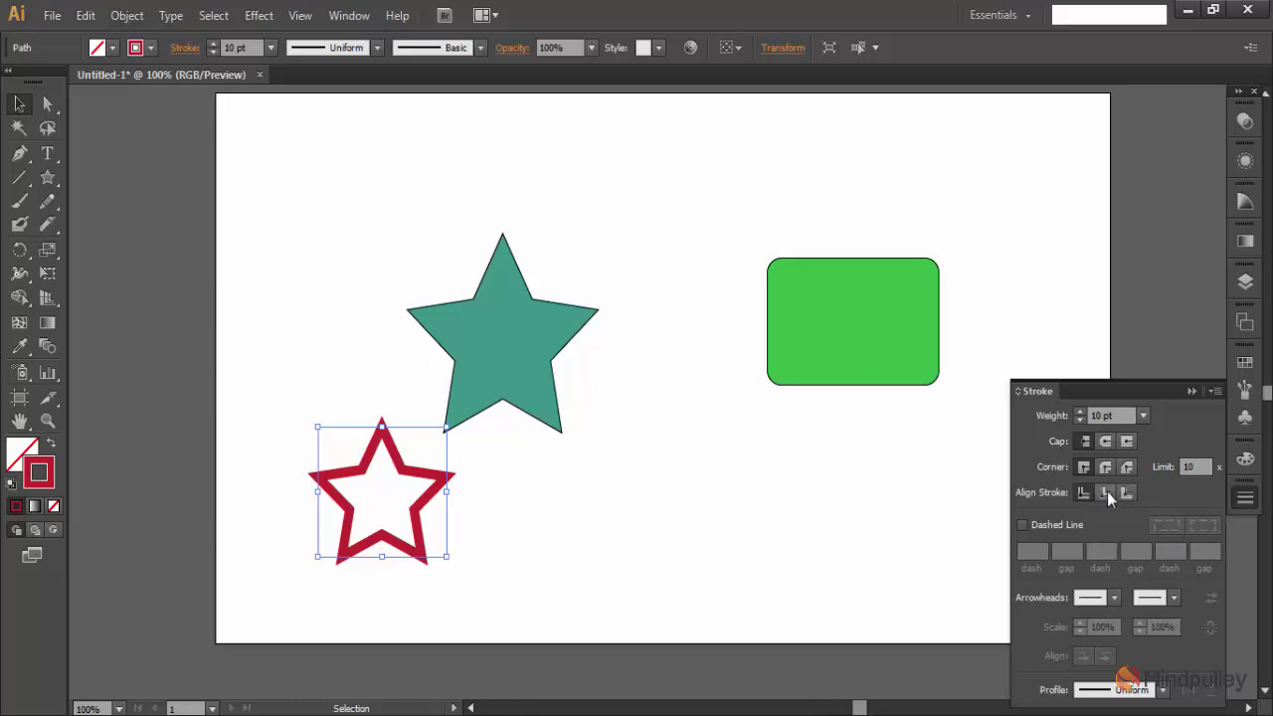
# - Cycle Align Stroke through Inside, Outside and Center twice, ending on Center, then deselect
pyautogui.click(1106, 491)
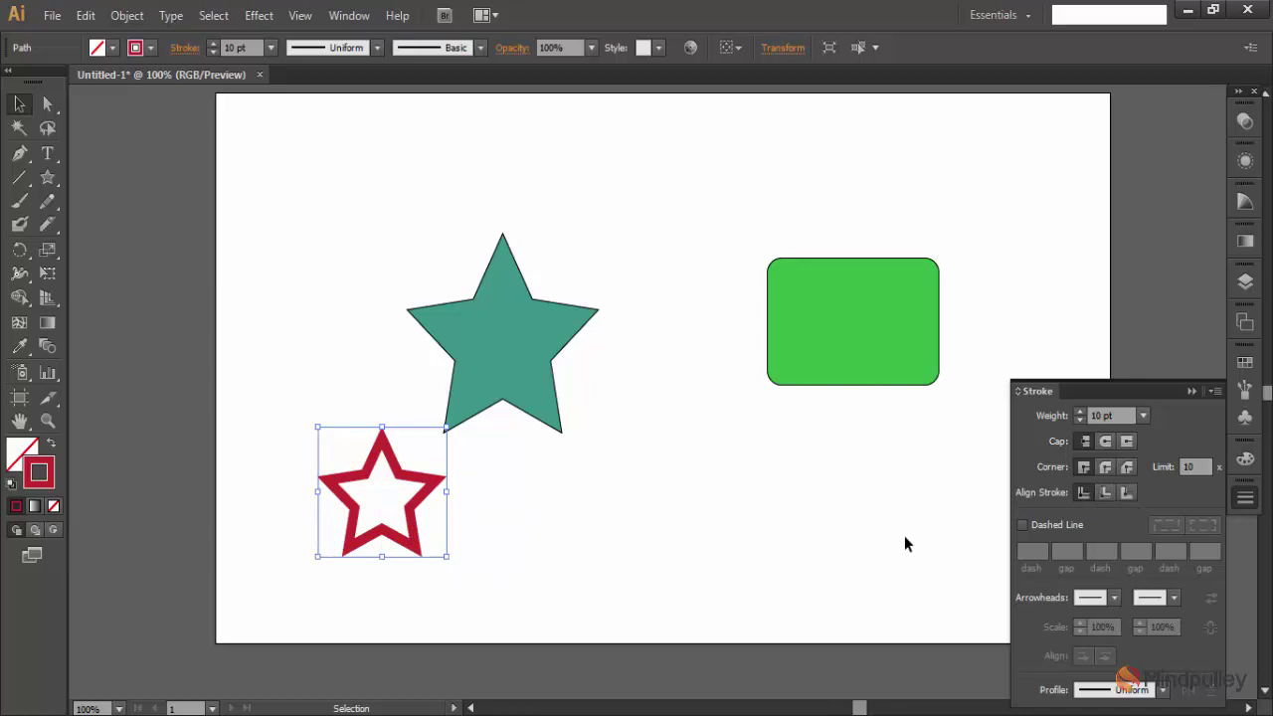
pyautogui.click(1125, 490)
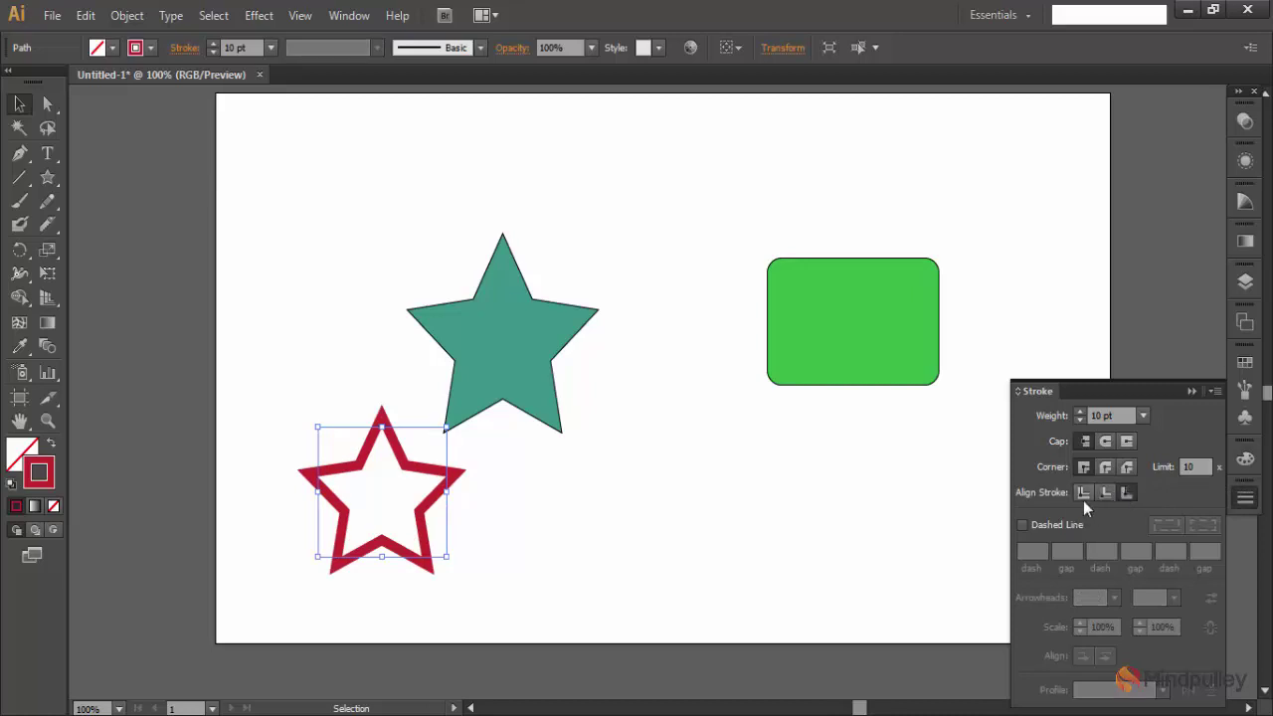
pyautogui.click(1081, 494)
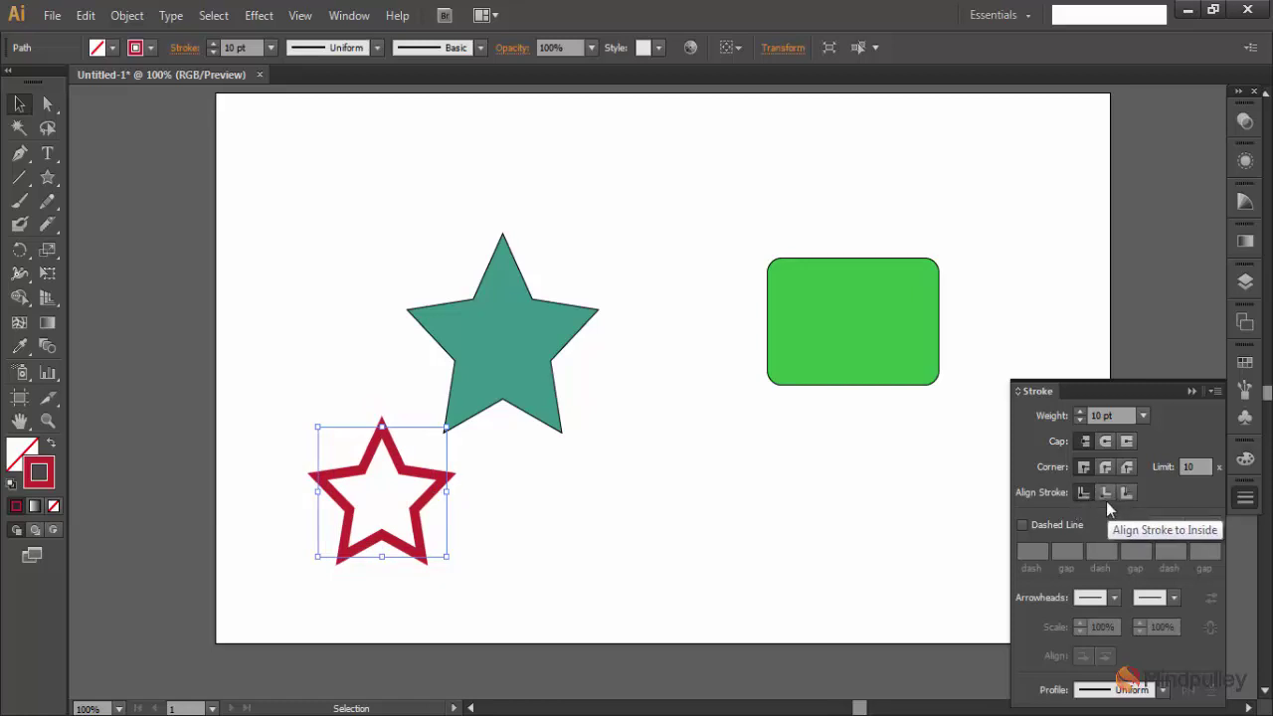
pyautogui.click(1102, 486)
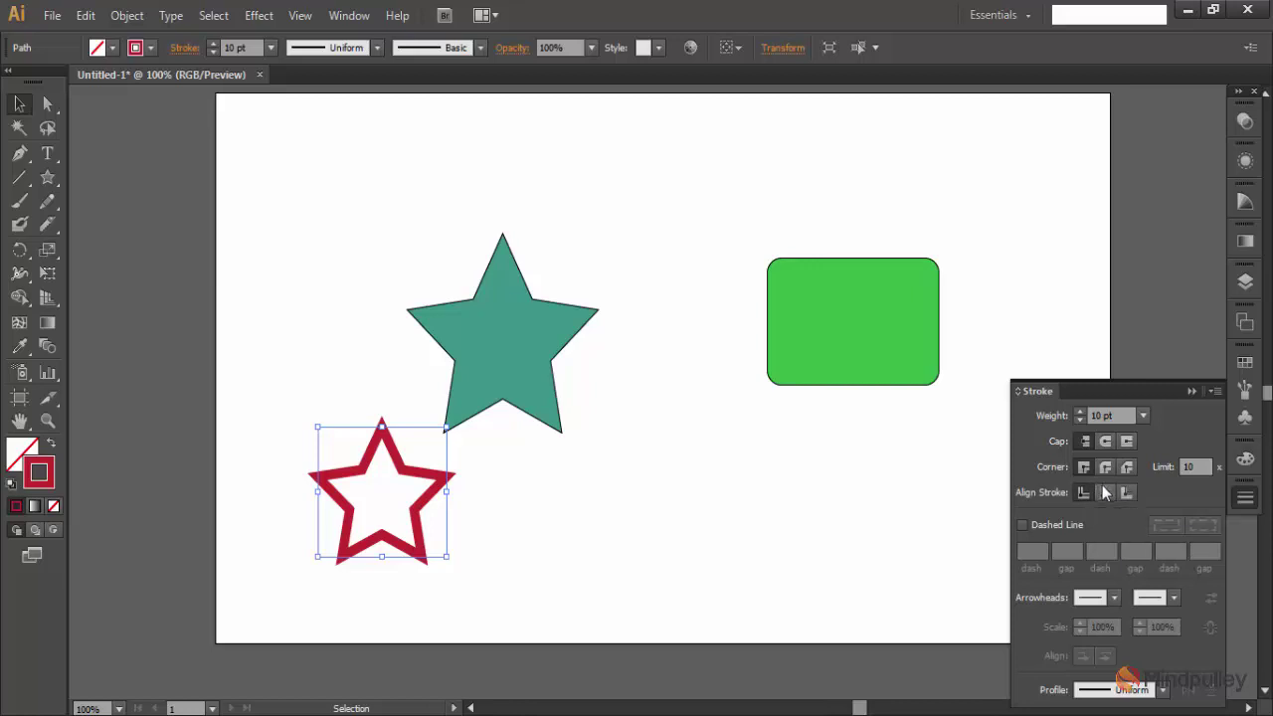
pyautogui.click(1123, 494)
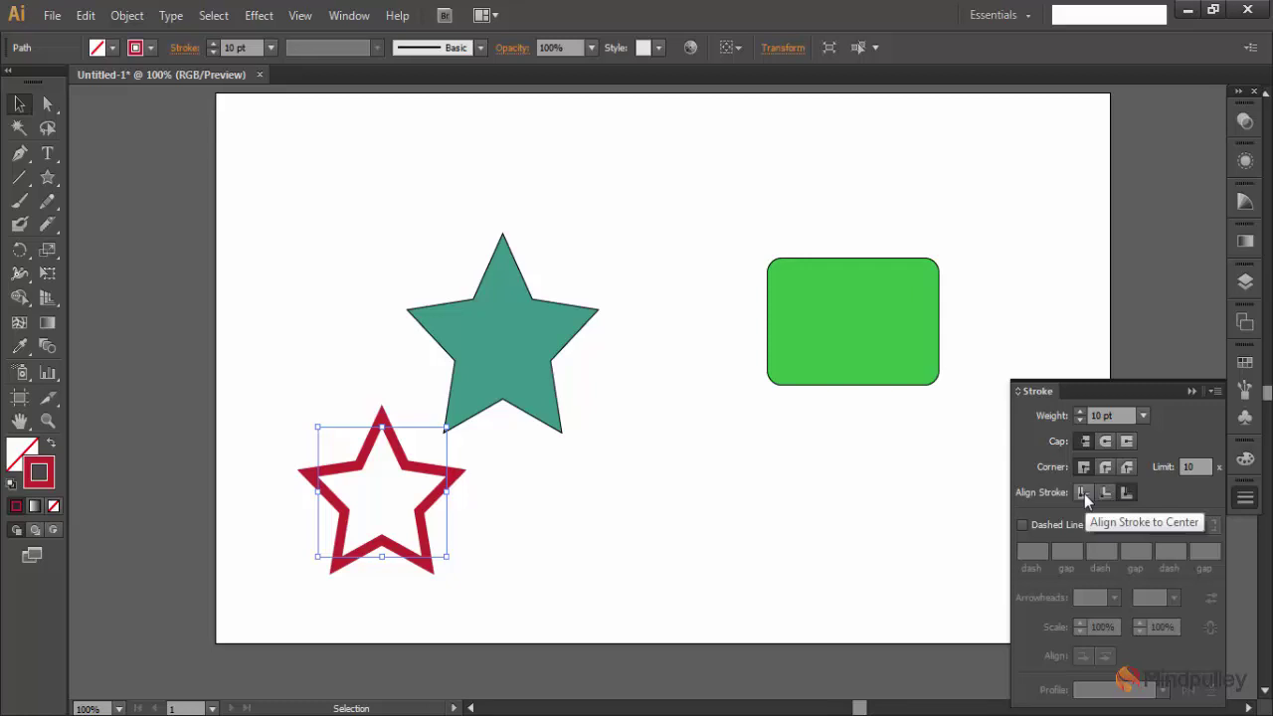
pyautogui.click(1084, 494)
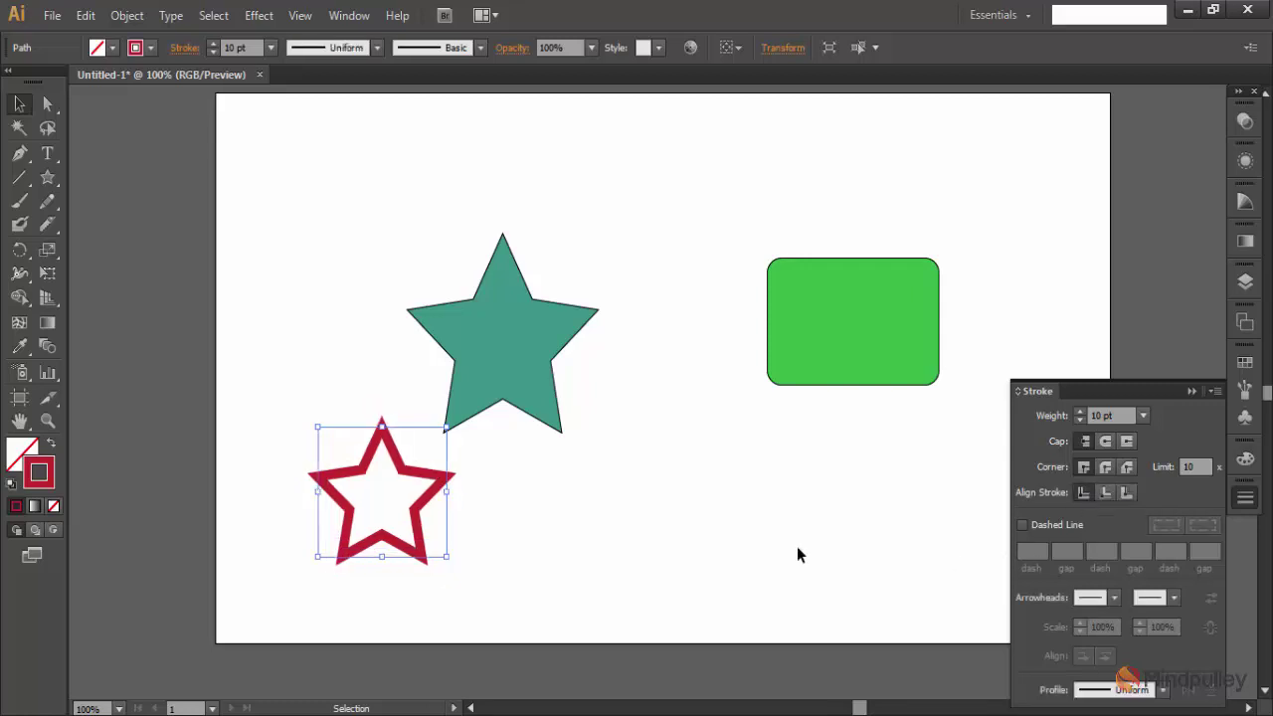
pyautogui.click(725, 528)
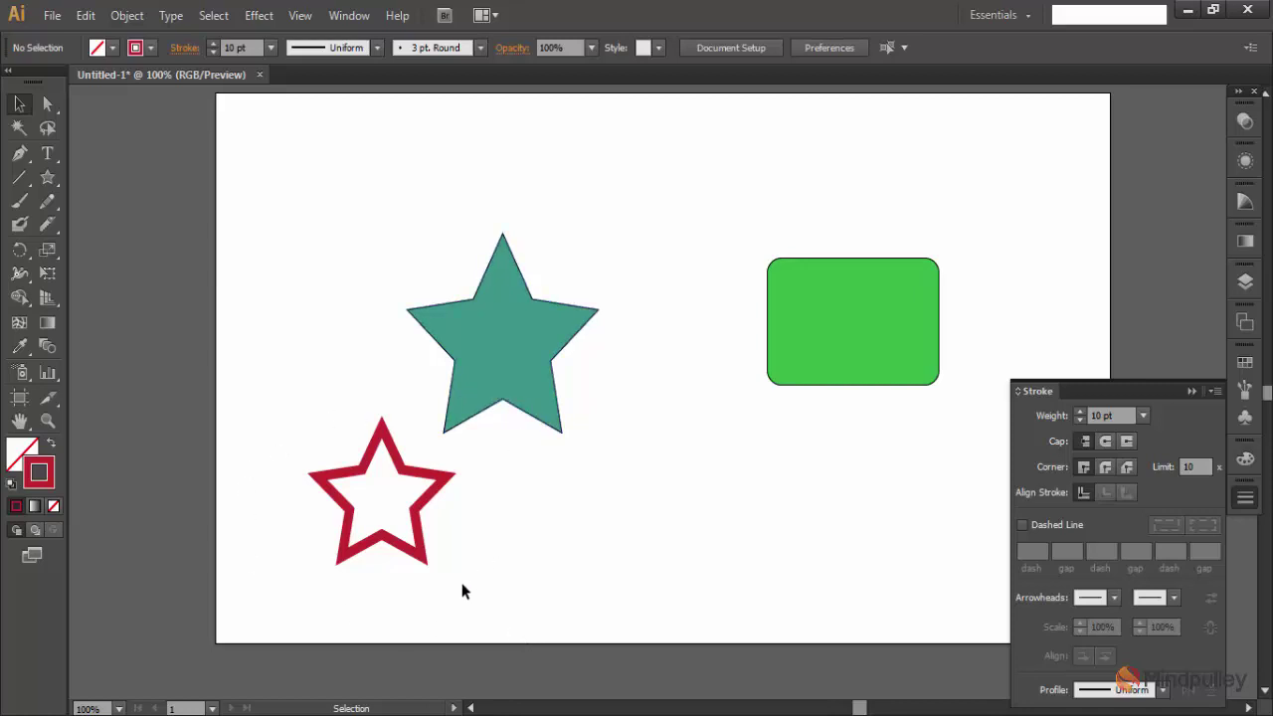
# - Collapse the Stroke panel back into the right dock
pyautogui.click(1190, 391)
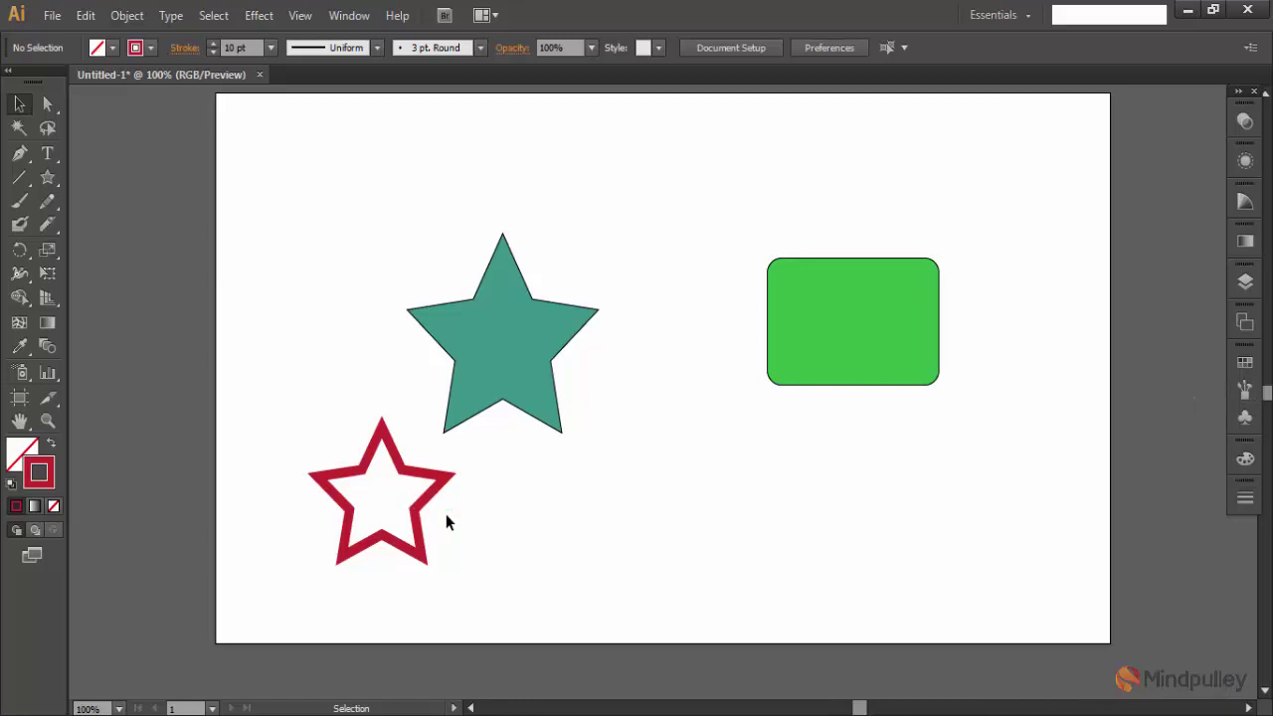